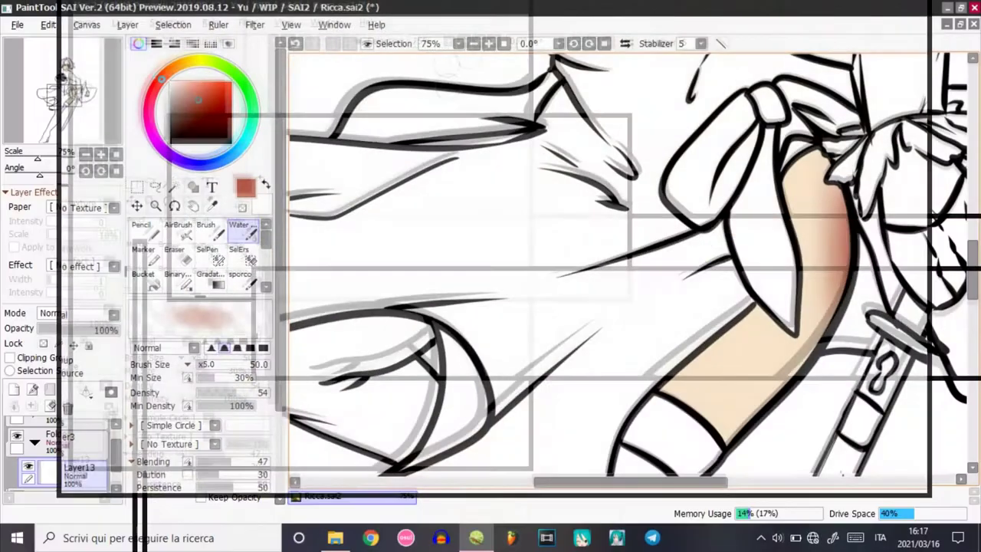
Add a new layer for the next colours, pick a dark reddish brown, and set the Water brush's Min Density to 49%.
left_click(473, 43)
left_click(472, 43)
left_click(14, 389)
left_click(187, 119)
left_click(226, 403)
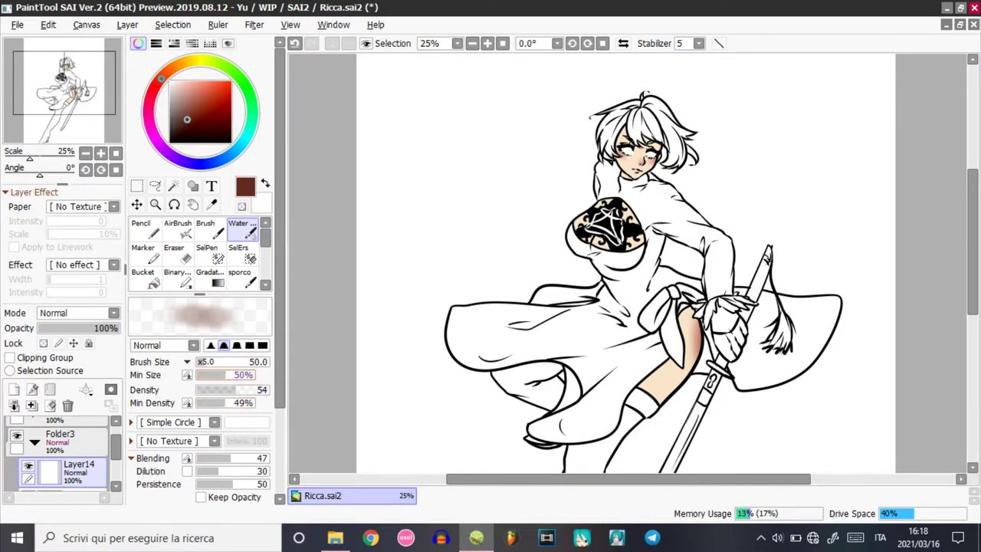
Paint both irises dark reddish brown with the AirBrush at size 35, and set its Min Density to 100%.
left_click(177, 229)
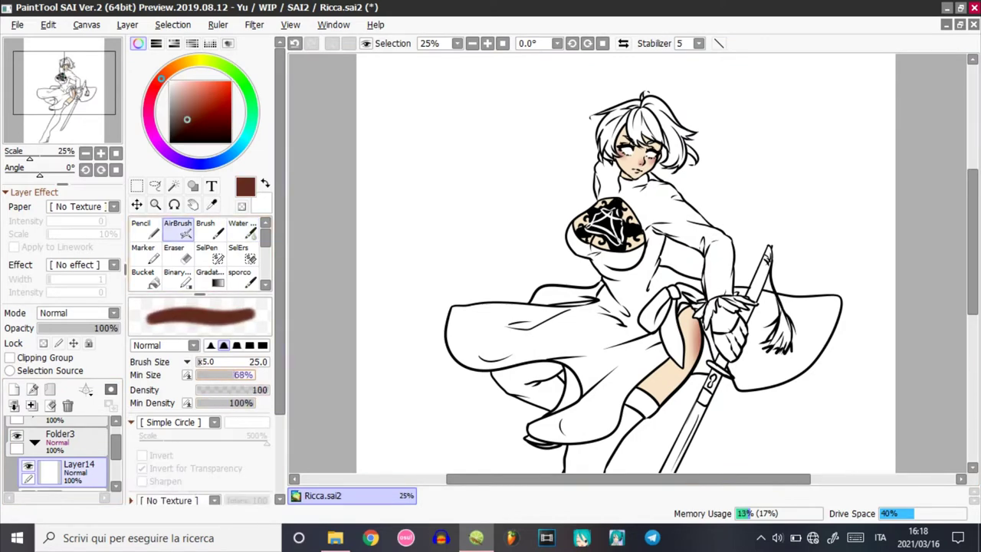
left_click(502, 43)
mouse_move(972, 241)
left_mouse_down()
mouse_move(973, 165)
mouse_move(973, 188)
left_mouse_up()
left_click(187, 362)
left_click(222, 389)
left_click(216, 362)
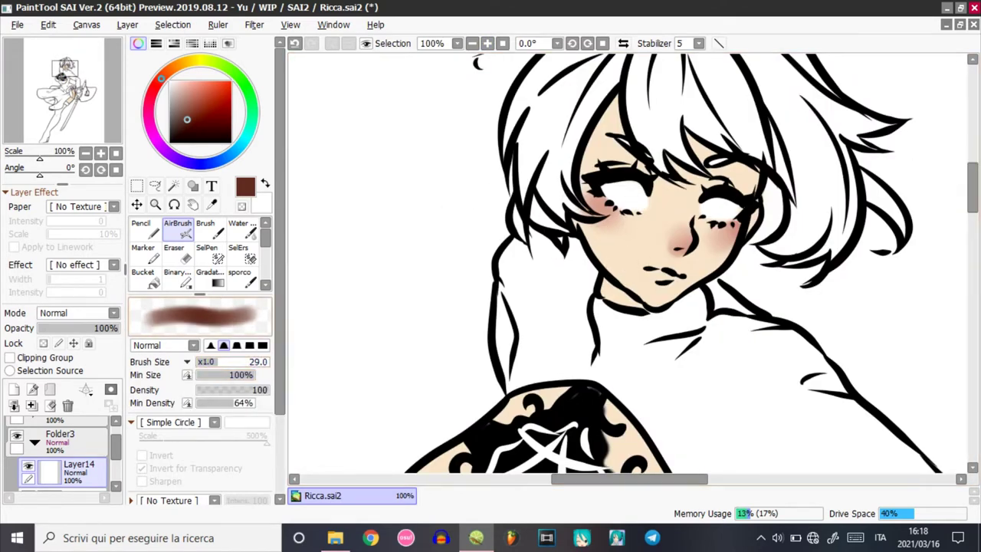
left_click_drag(217, 361, 222, 362)
left_click_drag(634, 196, 634, 197)
left_click_drag(722, 230, 724, 208)
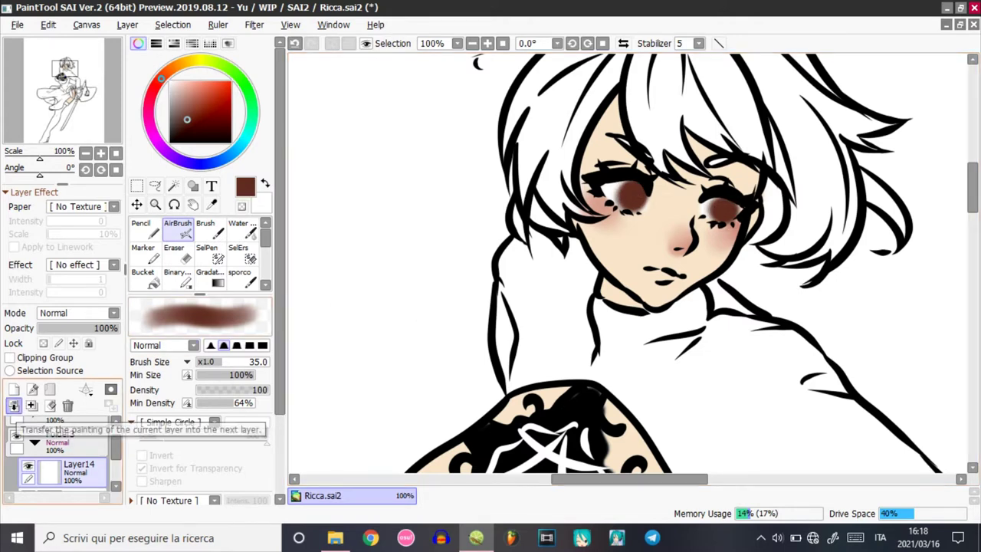
left_click(472, 44)
left_click(251, 403)
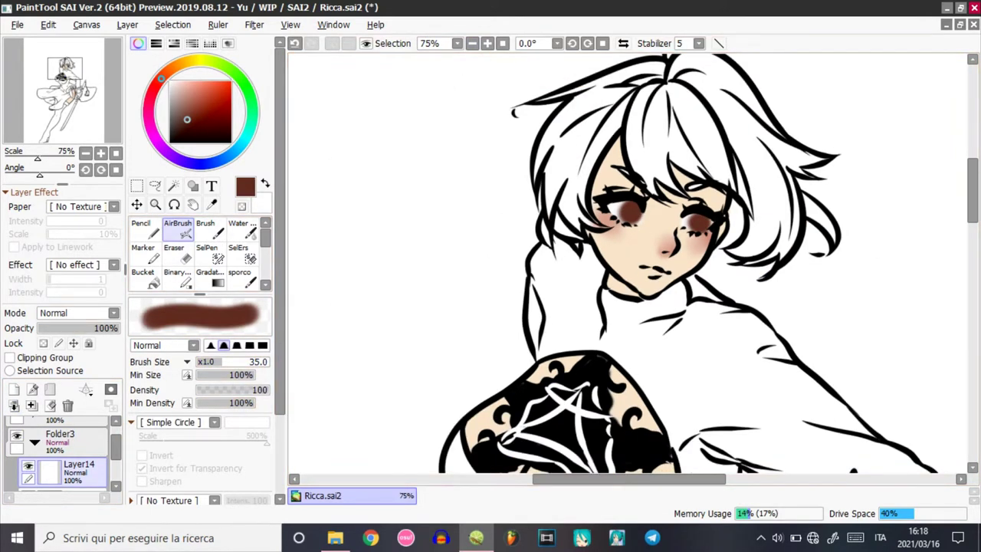
Select all the hair areas with the Magic Wand and fill the gap beside the face with the selection pen.
left_click(174, 186)
left_click(582, 146)
left_click(665, 130)
left_click(766, 165)
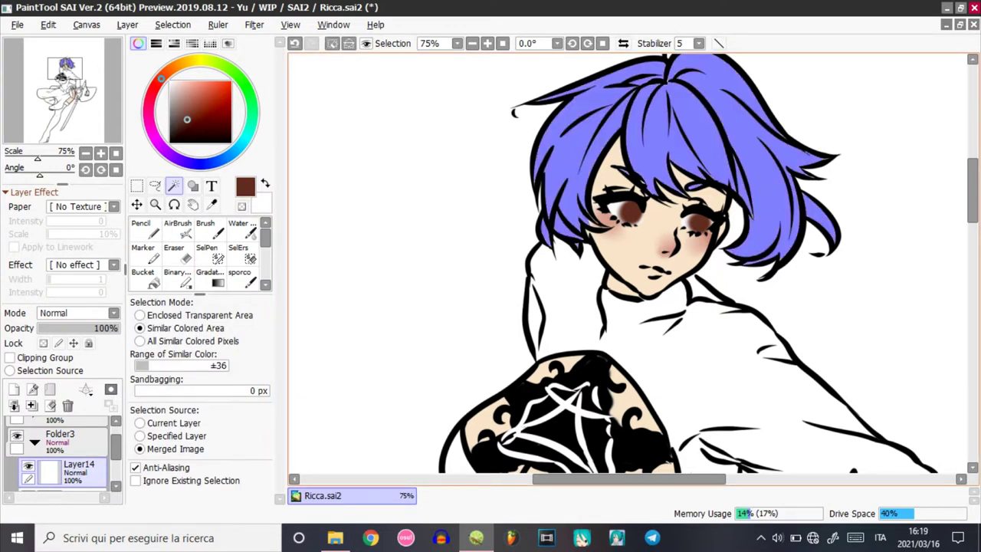
left_click(210, 254)
left_click_drag(737, 224, 736, 205)
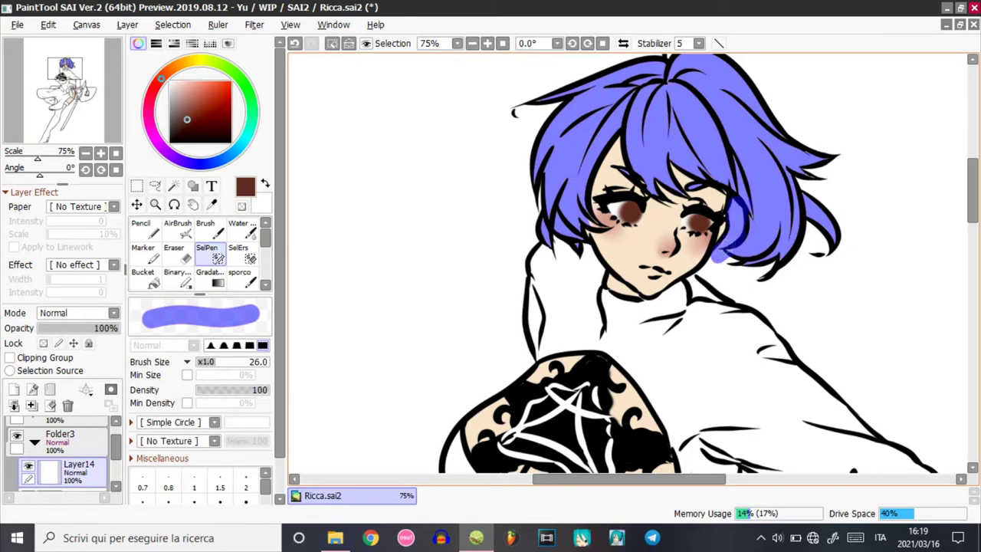
Fill the selected hair with the dark reddish brown and clear the selection.
left_click(143, 277)
left_click(675, 126)
key("ctrl+d")
left_click(178, 229)
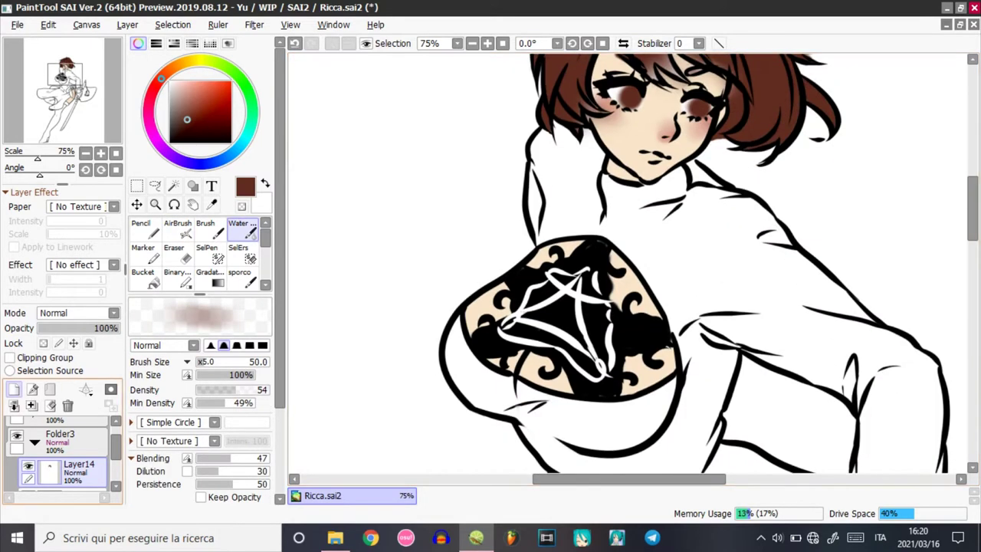
Select the areas of the dress body, sleeves and skirt with the Magic Wand, leaving the line art unselected.
key("w")
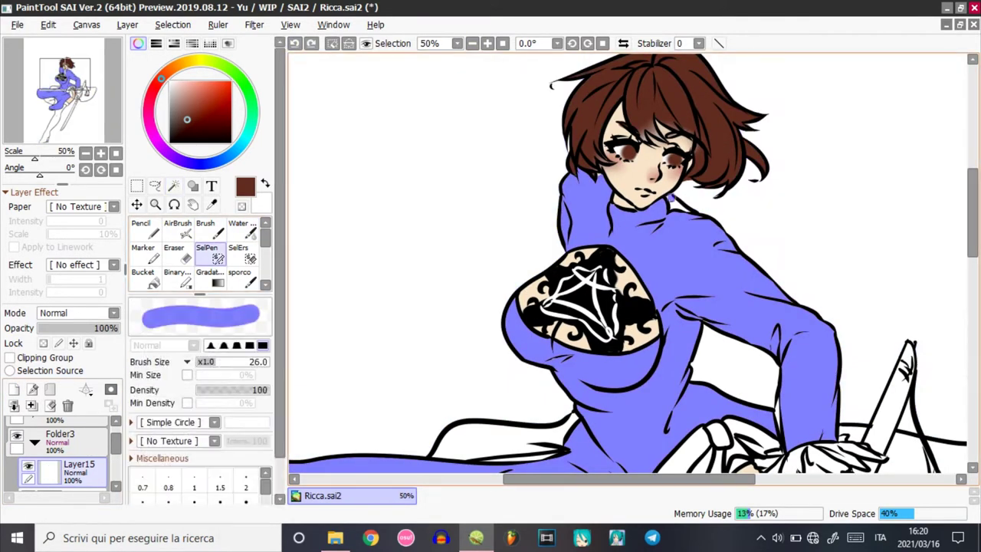
key("w")
scroll(628, 265, "down", 5)
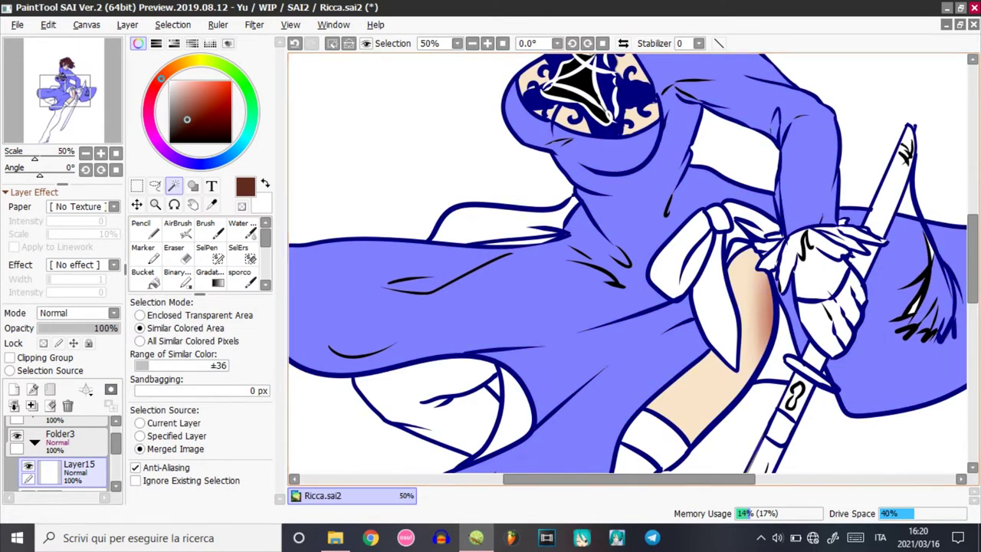
key("ctrl+z")
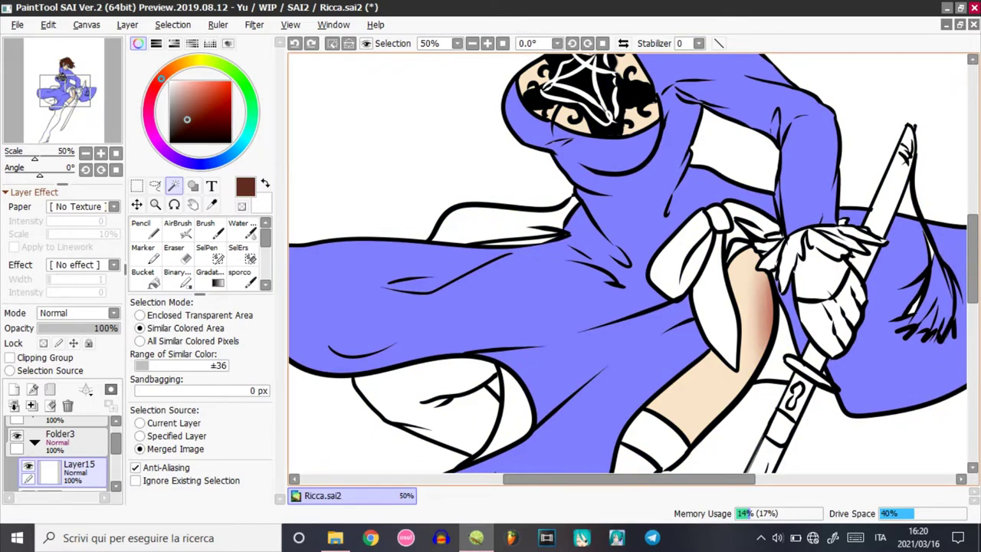
key("ctrl+y")
Add the bow's loop and hanging ribbon at the waist to the dress selection.
left_click_drag(973, 258, 973, 284)
left_click_drag(629, 479, 672, 480)
left_click(562, 145)
left_click(603, 187)
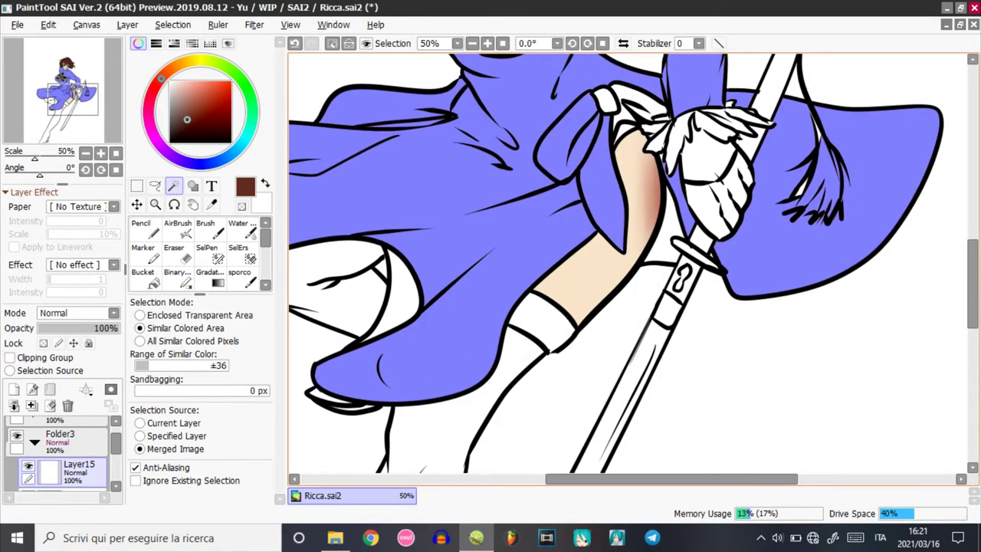
left_click(638, 95)
key("ctrl+z")
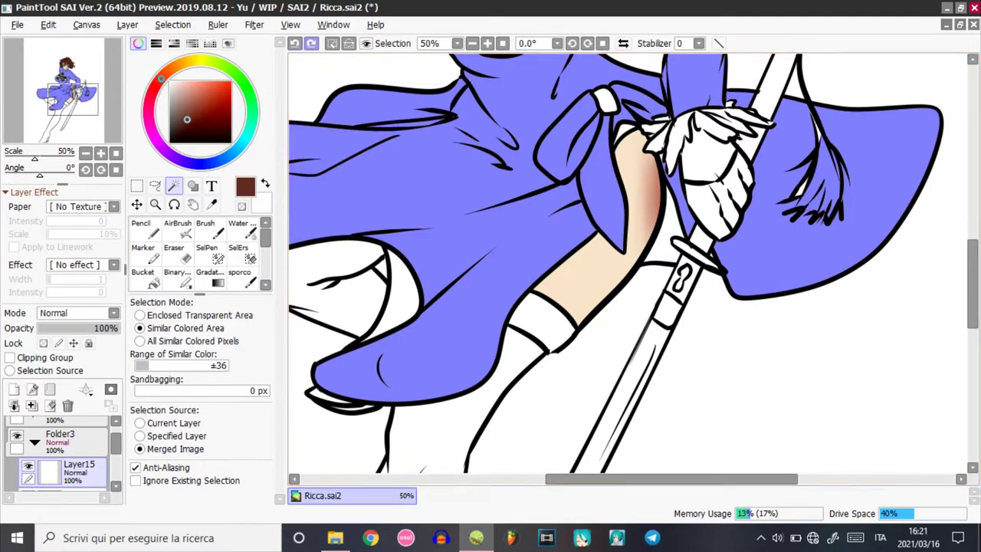
Fill the selected dress with near-black, clear the selection, and paint the bow's knot with the AirBrush.
left_click(144, 278)
left_click(445, 184)
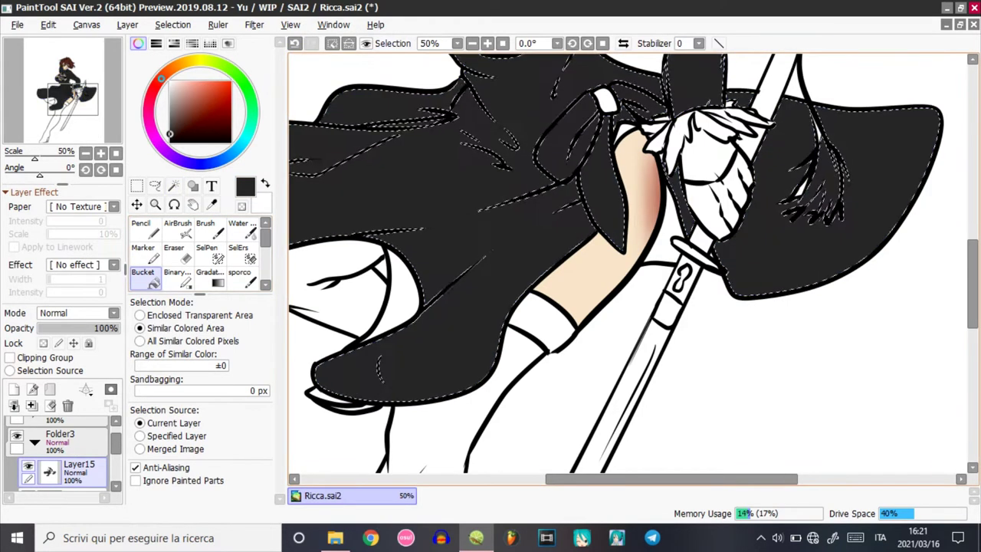
key("ctrl+d")
left_click(178, 229)
left_click_drag(605, 95, 582, 117)
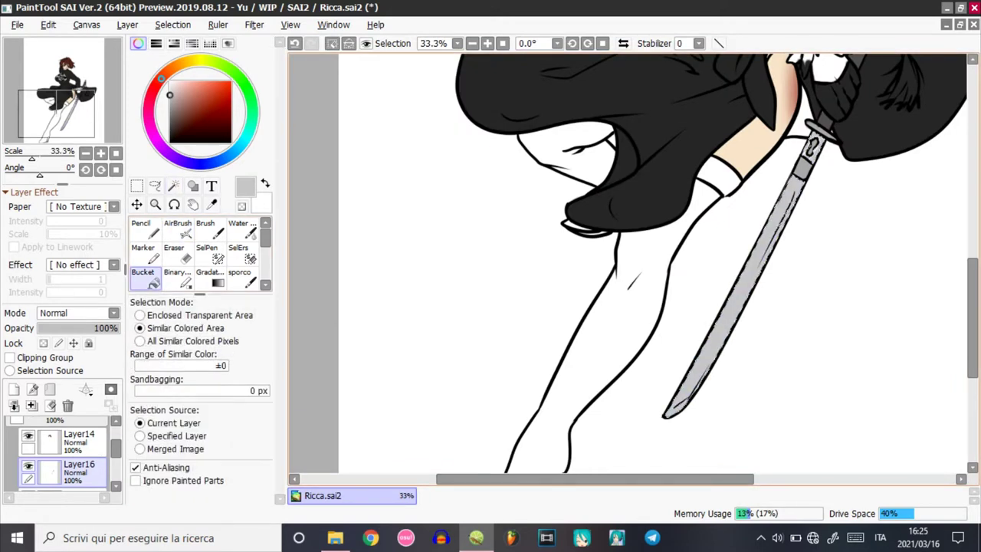
Clear the sword selection and paint the collar below the guard light grey with the AirBrush.
key("ctrl+d")
key("v")
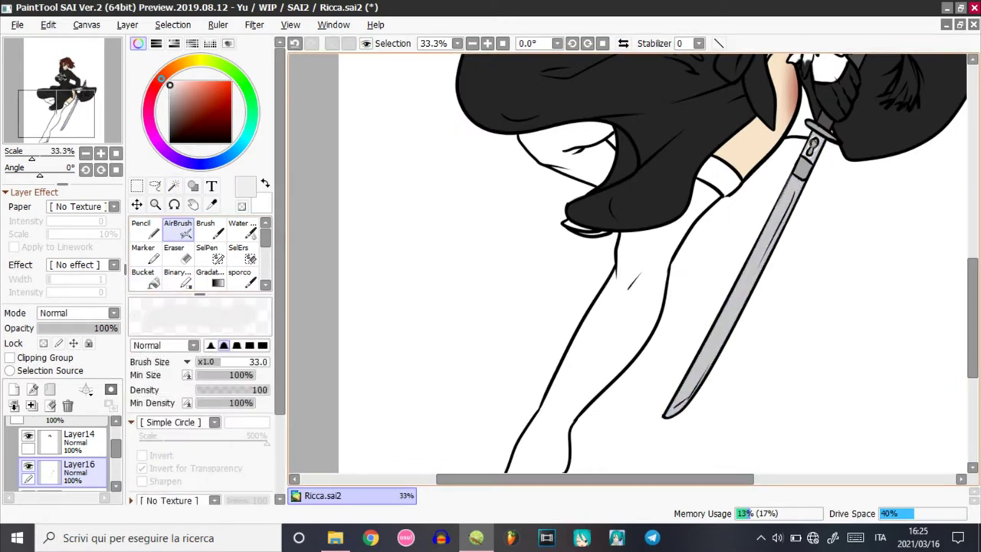
right_click(792, 199)
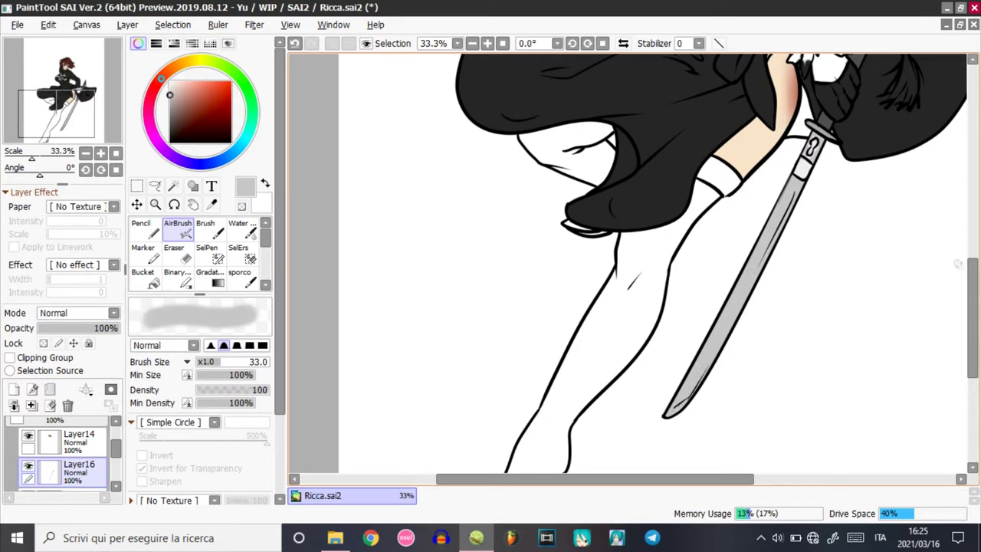
On Layer15, select the inner lining of the skirt and the gap behind the thigh with the Magic Wand.
left_click_drag(973, 281, 973, 248)
right_click(920, 241)
left_click(174, 186)
scroll(69, 469, "down", 1)
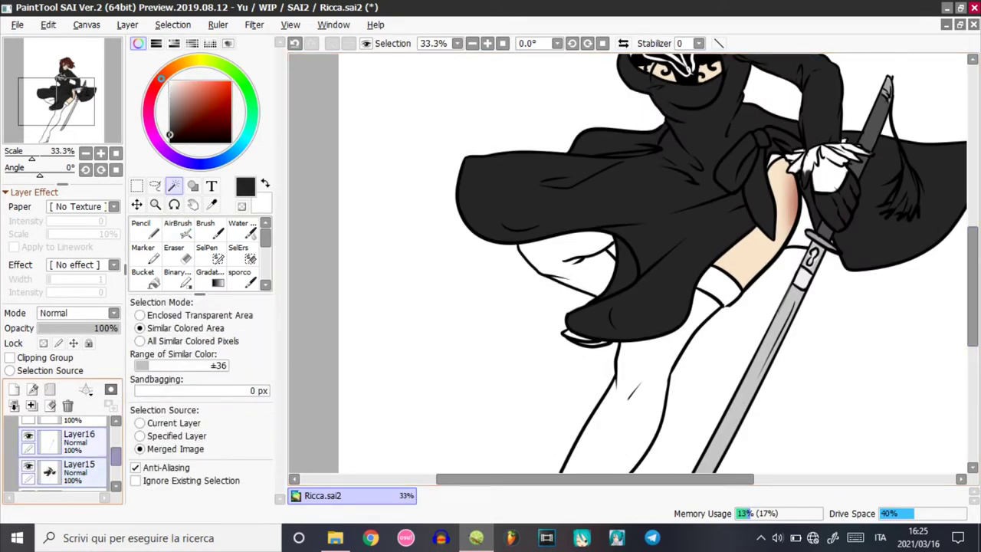
left_click(79, 470)
left_click(625, 269)
scroll(624, 264, "up", 1)
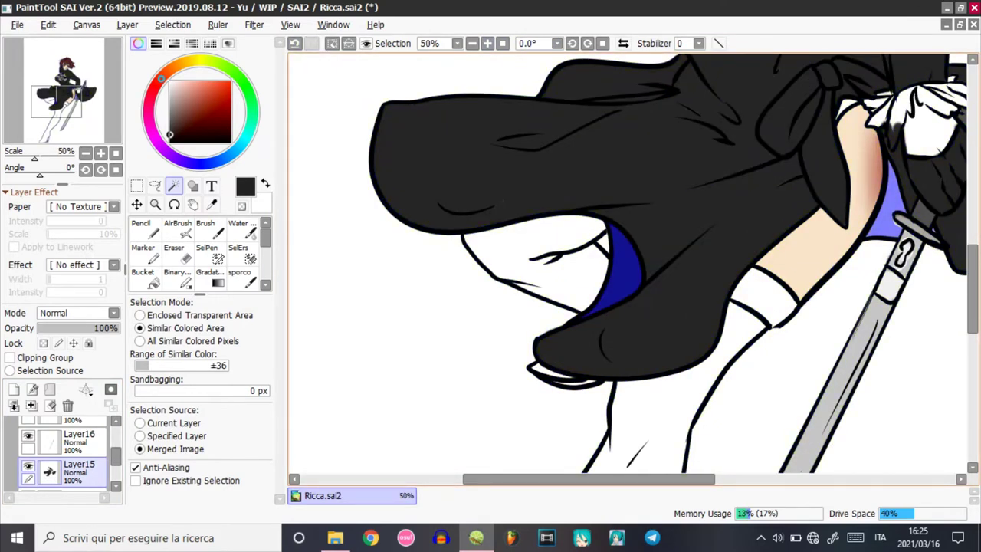
Fill the selected skirt lining with a darker near-black, clear the selection, and make Layer16 active.
left_click(143, 280)
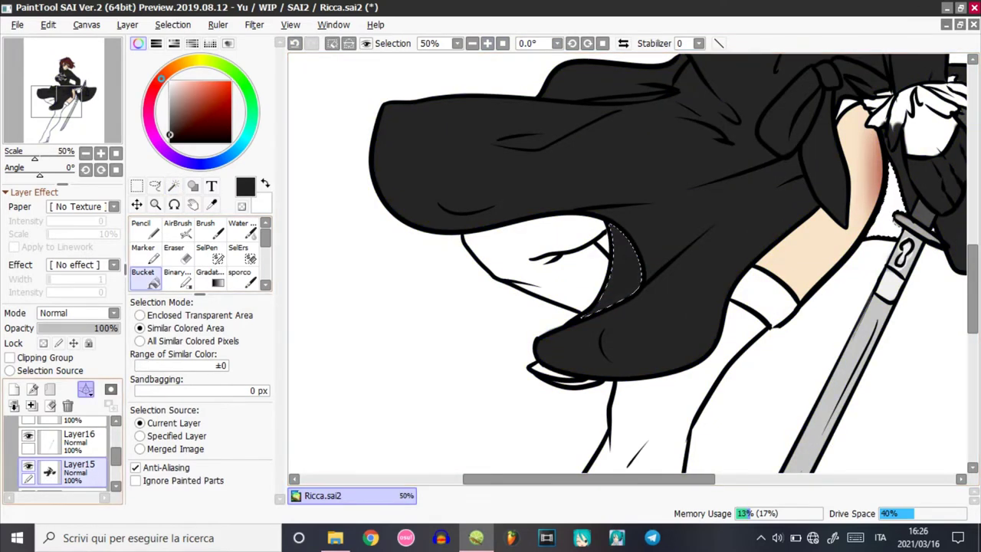
left_click(627, 269)
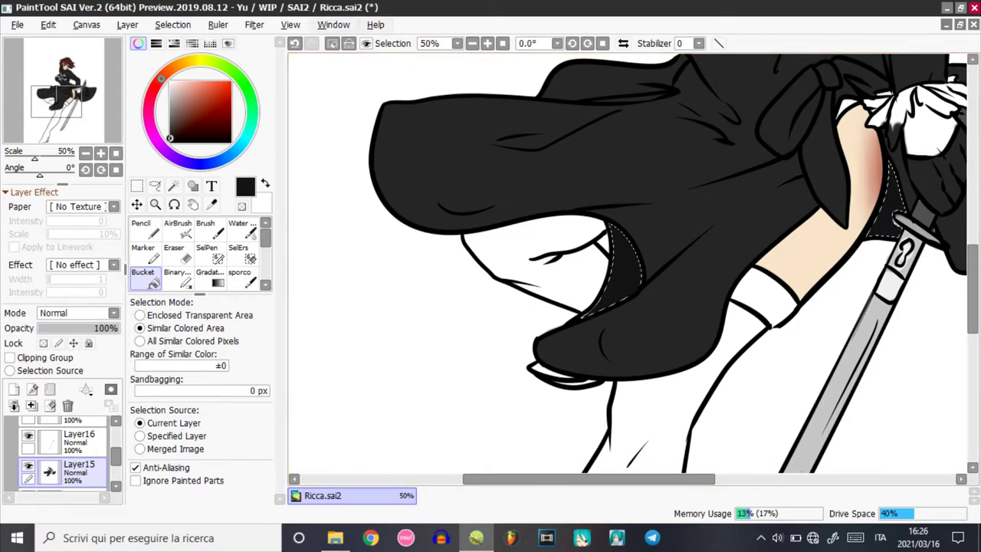
left_click(177, 230)
left_click(77, 443)
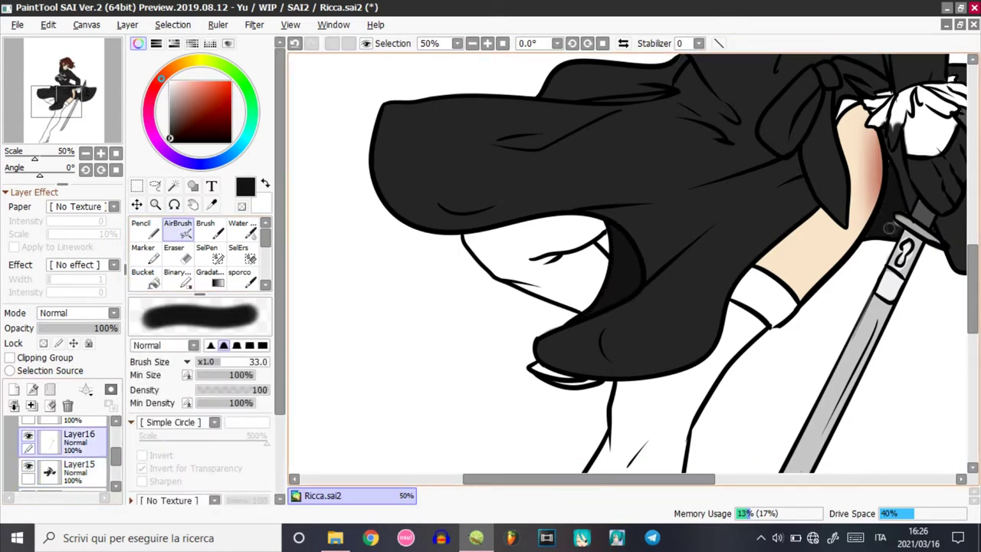
Sample the dress's dark colour and select the stockinged legs on Layer15 with the Magic Wand.
left_click(472, 44)
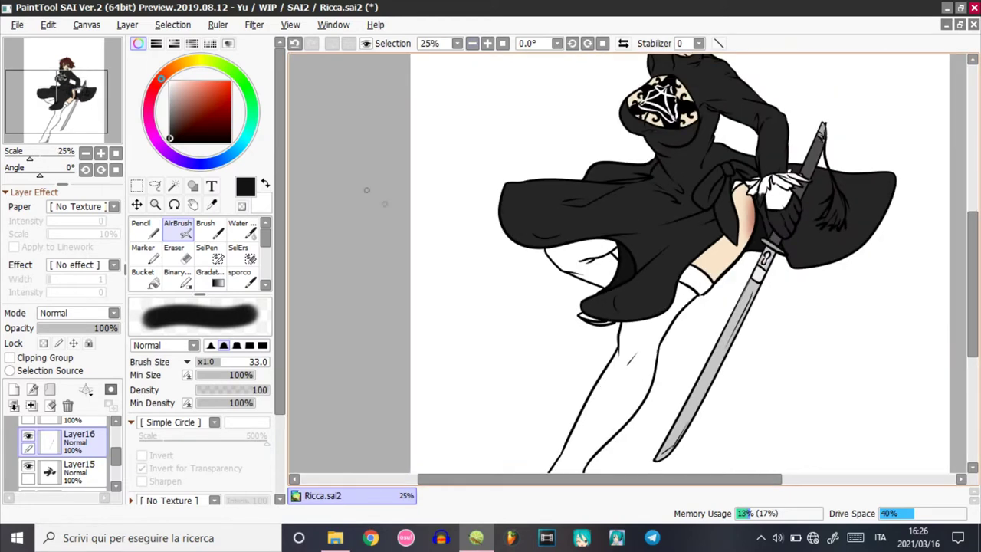
right_click(662, 245)
left_click_drag(973, 284, 973, 304)
left_click(77, 472)
left_click(174, 187)
left_click(633, 322)
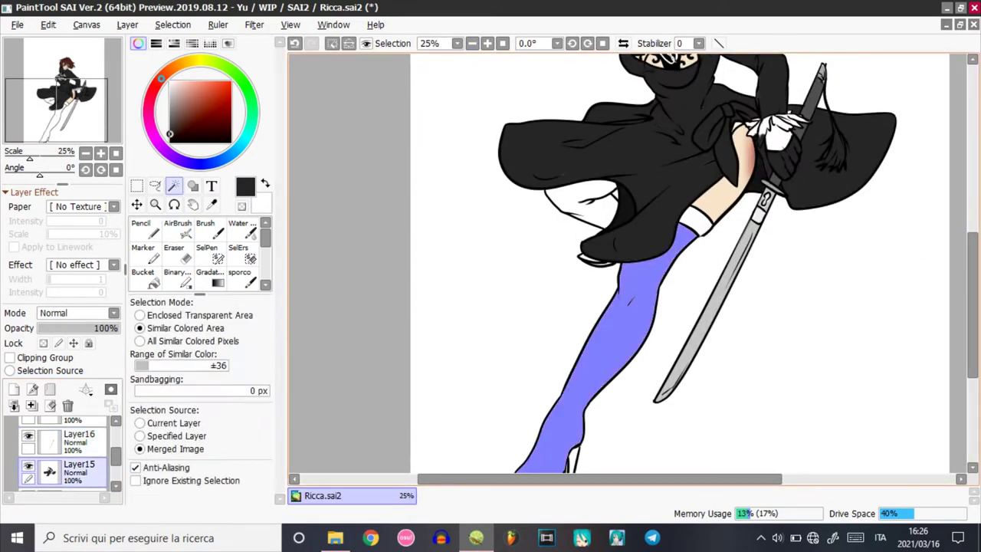
left_click(586, 207)
left_click(616, 195)
key("ctrl+z")
Fill the selected stocking area with the sampled dark colour.
mouse_move(973, 304)
left_mouse_down()
mouse_move(973, 336)
mouse_move(973, 314)
left_mouse_up()
left_click(146, 277)
left_click(633, 299)
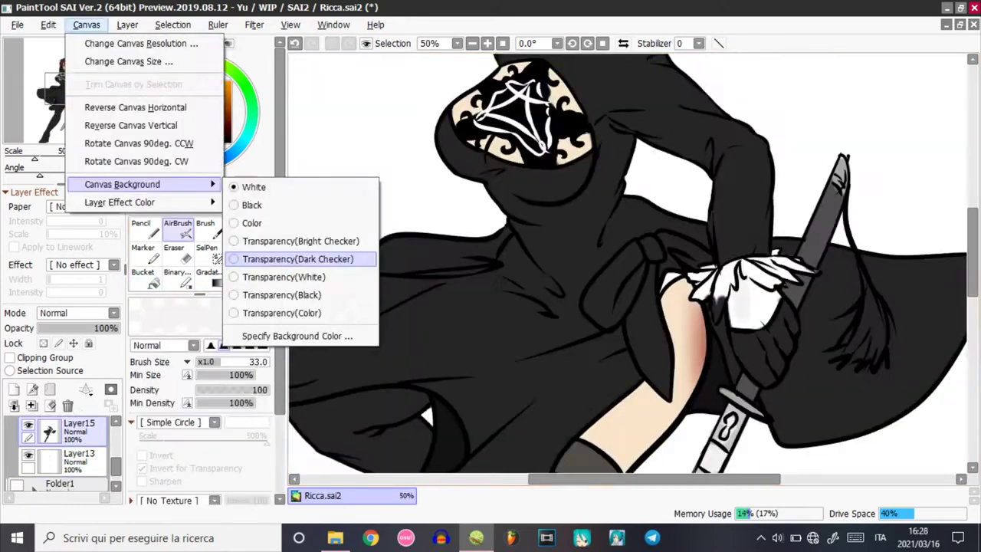
Set the canvas background to Transparency (Dark Checker) and shade the glove's white panel light grey with the AirBrush at size 17.
left_click(280, 259)
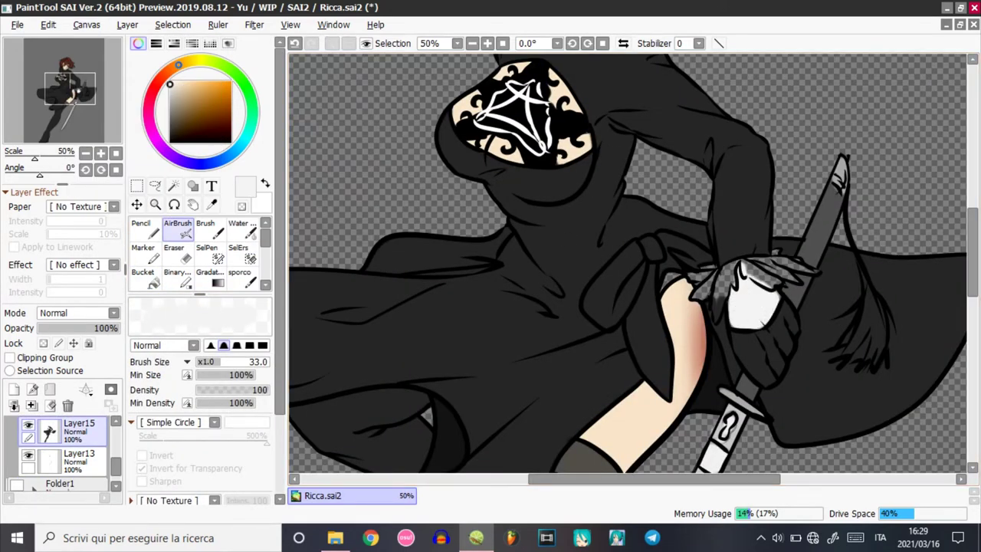
left_click(170, 91)
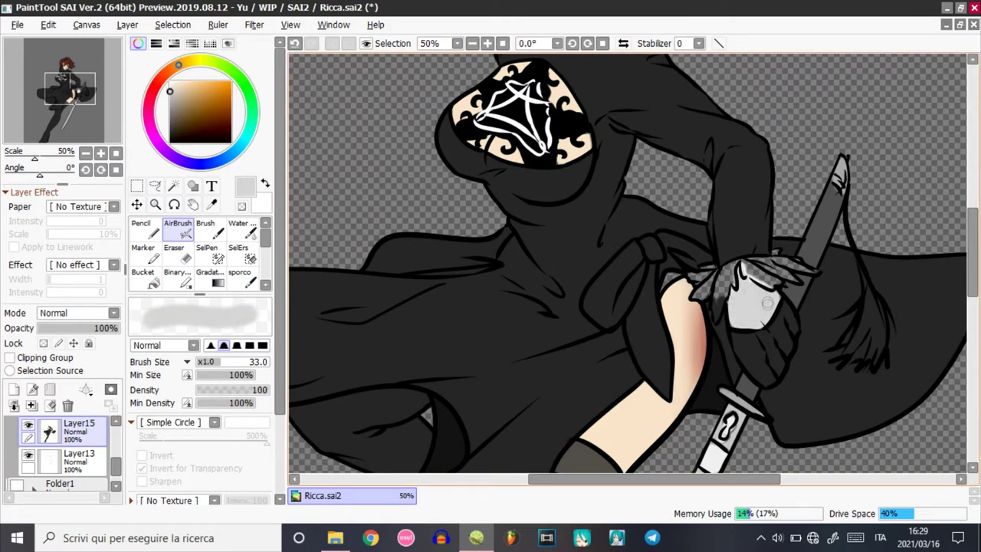
left_click(209, 362)
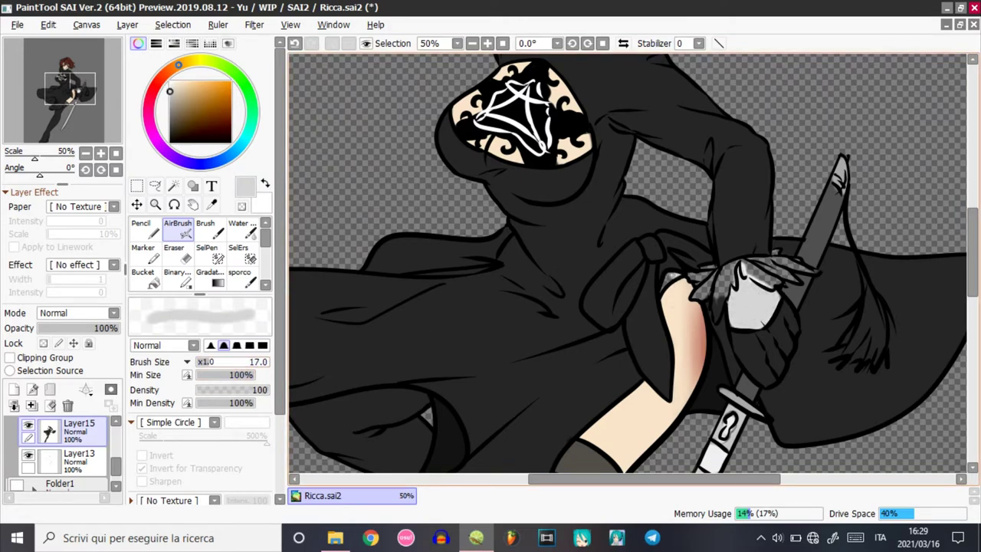
Add a new layer above Layer15 and sample the glove's dark colour.
left_click(13, 389)
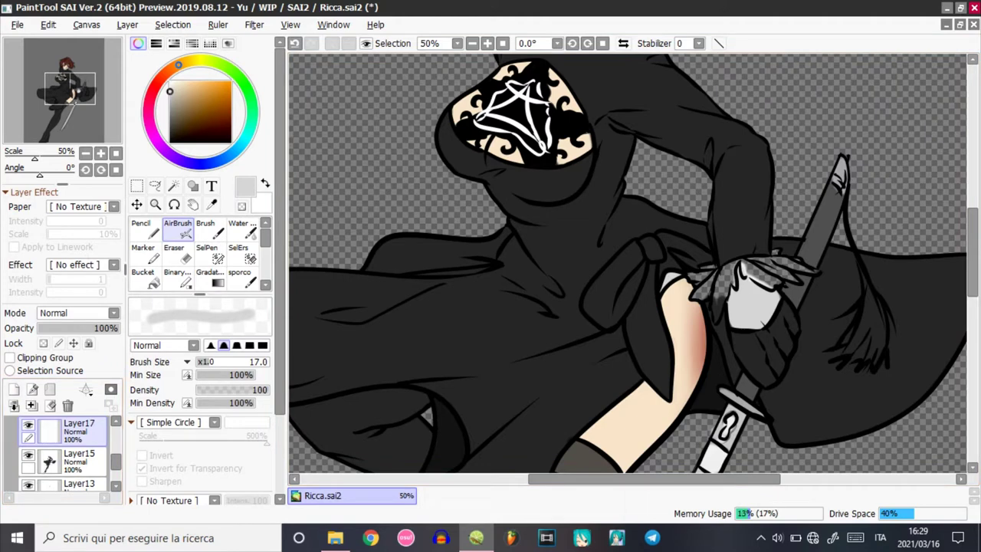
right_click(755, 349)
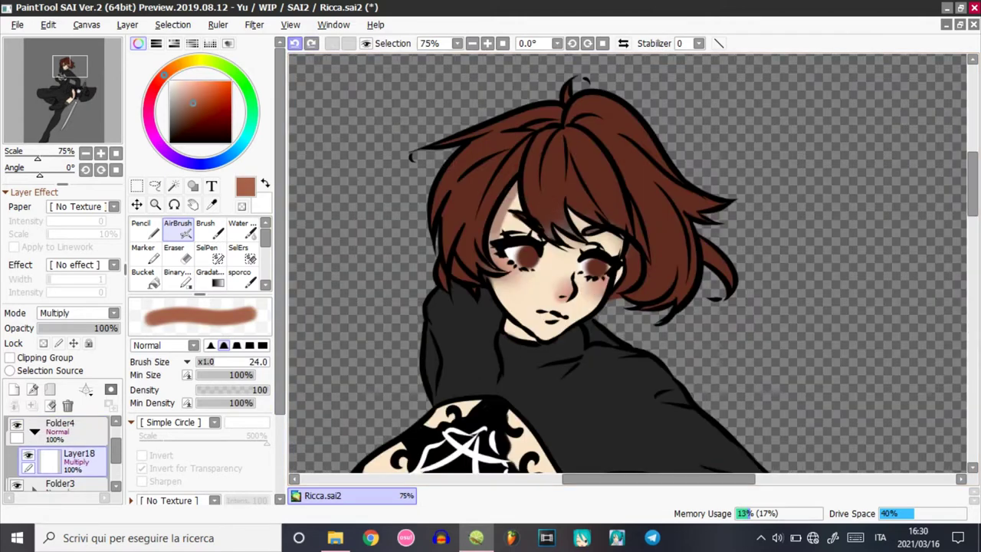
Undo the last stroke, airbrush brown shadows on the face beneath the hair and along the cheek, and blend them with the Water brush.
left_click(295, 44)
left_click_drag(516, 188, 493, 242)
left_click_drag(578, 217, 621, 243)
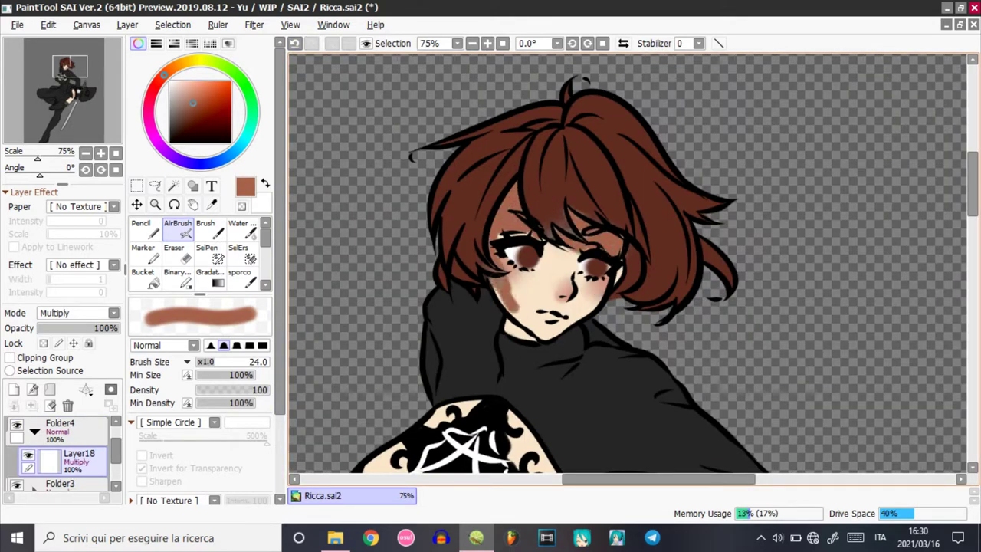
left_click(543, 271)
left_click(242, 230)
mouse_move(546, 272)
left_mouse_down()
mouse_move(555, 267)
mouse_move(523, 305)
mouse_move(594, 297)
left_mouse_up()
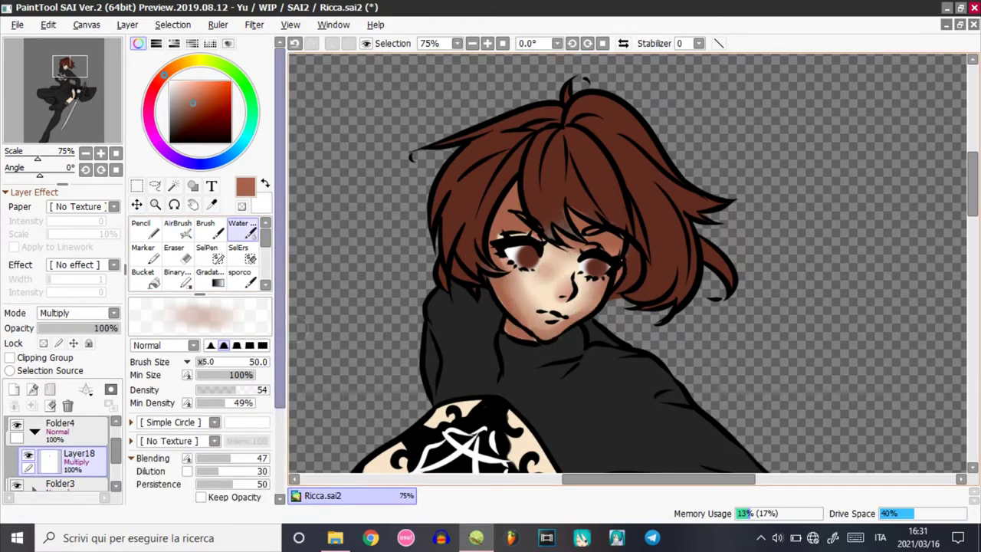
Airbrush brown shadows around the inner edge of the skin in the chest cutout at size 24.
left_click_drag(972, 184, 972, 221)
key("b")
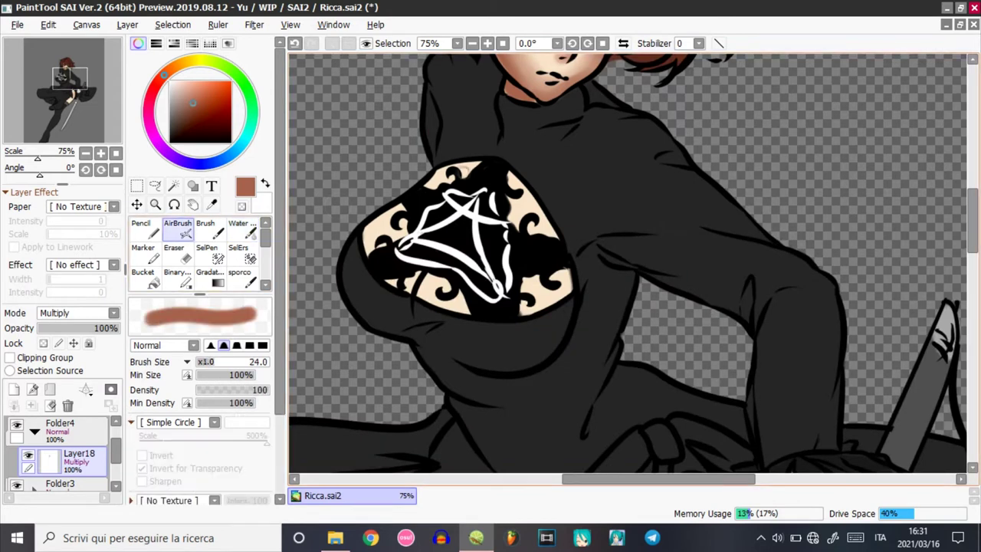
left_click_drag(506, 175, 567, 282)
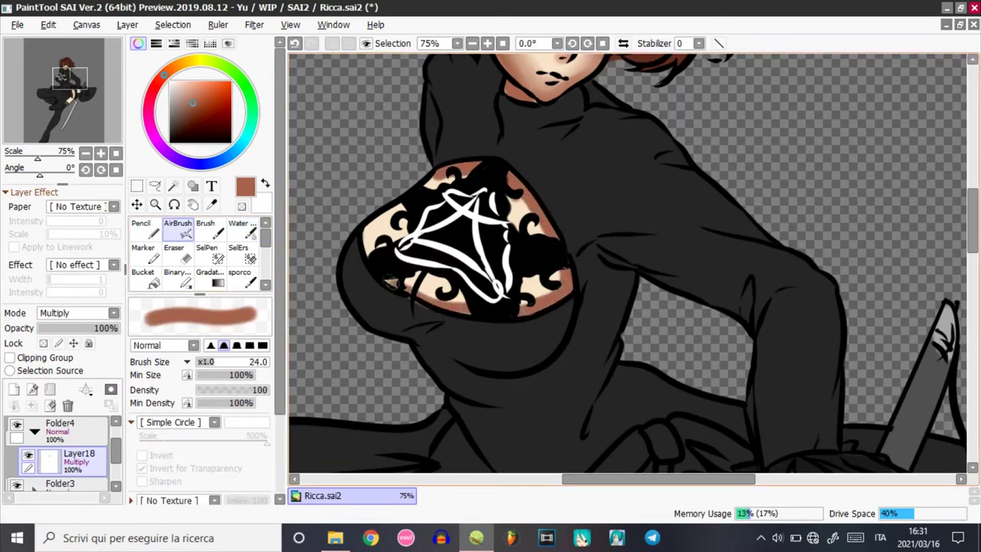
left_click_drag(399, 289, 423, 188)
Blend the chest cutout's skin shadows with the Water brush at size 50 and switch to the Eraser to tidy their edges.
left_click(242, 230)
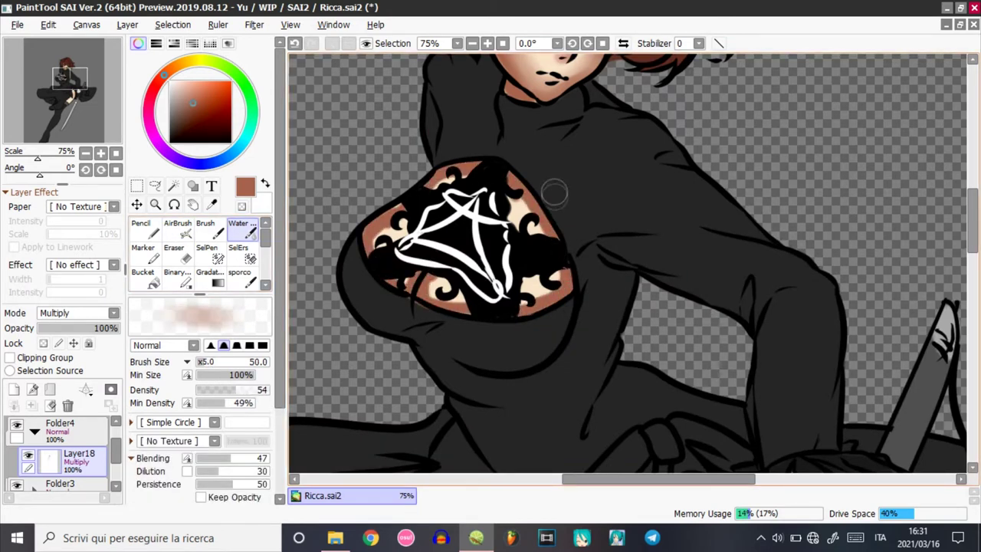
left_click_drag(514, 182, 556, 241)
left_click_drag(567, 274, 529, 303)
left_click_drag(447, 299, 393, 284)
left_click_drag(369, 245, 402, 209)
left_click_drag(432, 186, 482, 169)
key("e")
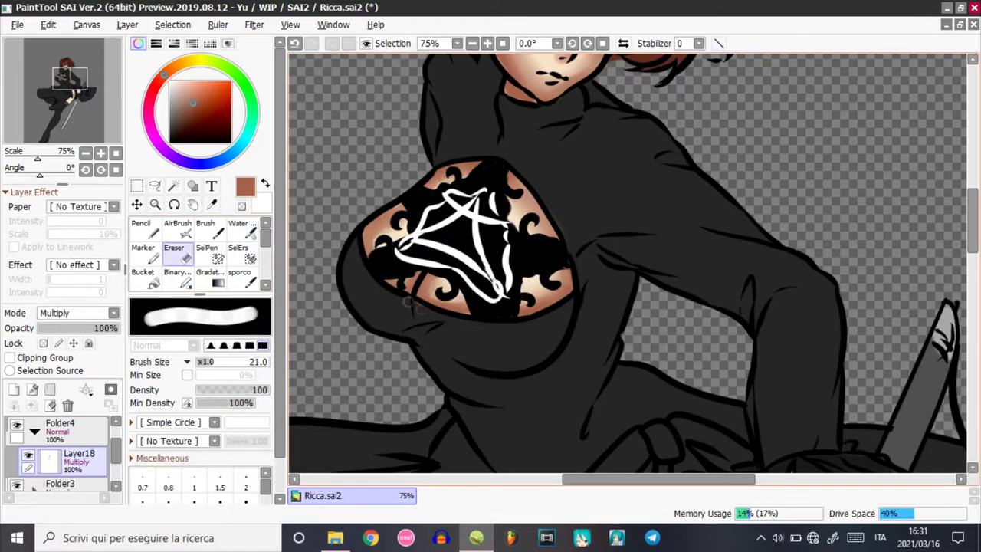
Airbrush brown shadows along both sides of the exposed thigh at size 24, undoing the stroke that spills onto the stocking band.
left_click_drag(973, 221, 973, 279)
key("b")
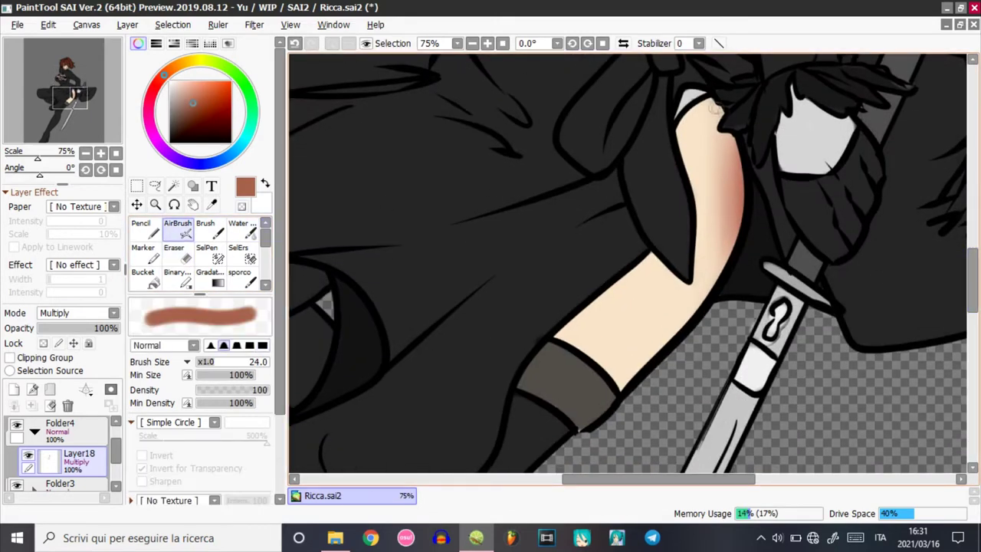
mouse_move(724, 137)
left_mouse_down()
mouse_move(739, 201)
mouse_move(709, 286)
mouse_move(645, 355)
mouse_move(565, 337)
left_mouse_up()
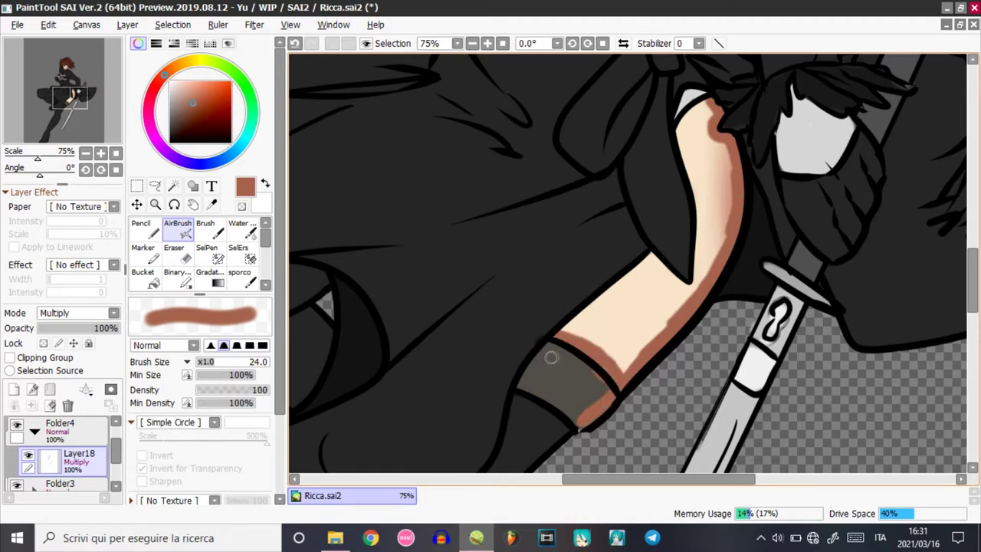
key("ctrl+z")
mouse_move(682, 124)
left_mouse_down()
mouse_move(696, 270)
mouse_move(684, 287)
mouse_move(648, 263)
mouse_move(586, 323)
left_mouse_up()
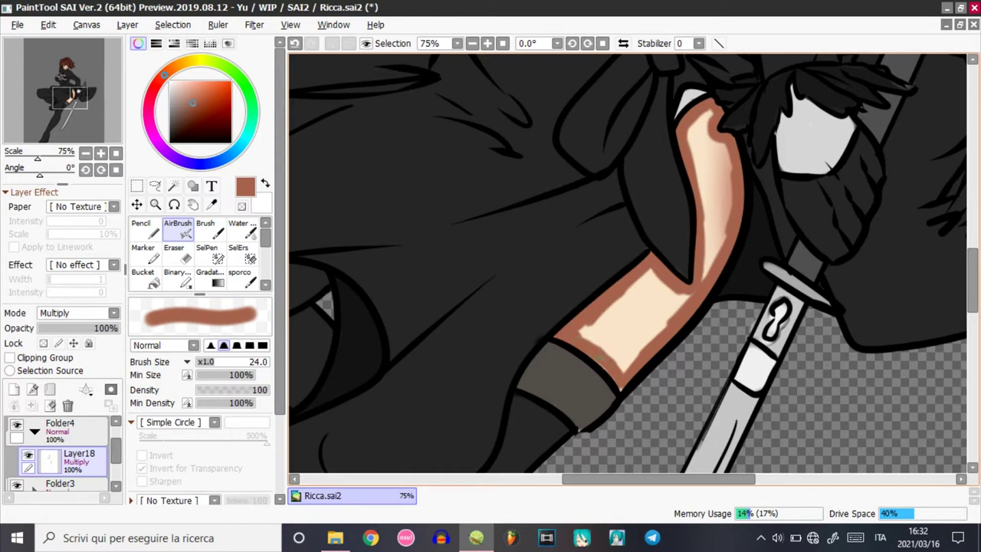
Blend the thigh shadows with the Water brush, reinforce them with the AirBrush beneath the sash and glove, and soften them again.
left_click(242, 229)
mouse_move(713, 107)
left_mouse_down()
mouse_move(709, 269)
mouse_move(698, 190)
mouse_move(680, 307)
mouse_move(591, 337)
mouse_move(644, 282)
mouse_move(656, 291)
mouse_move(613, 354)
mouse_move(613, 324)
left_mouse_up()
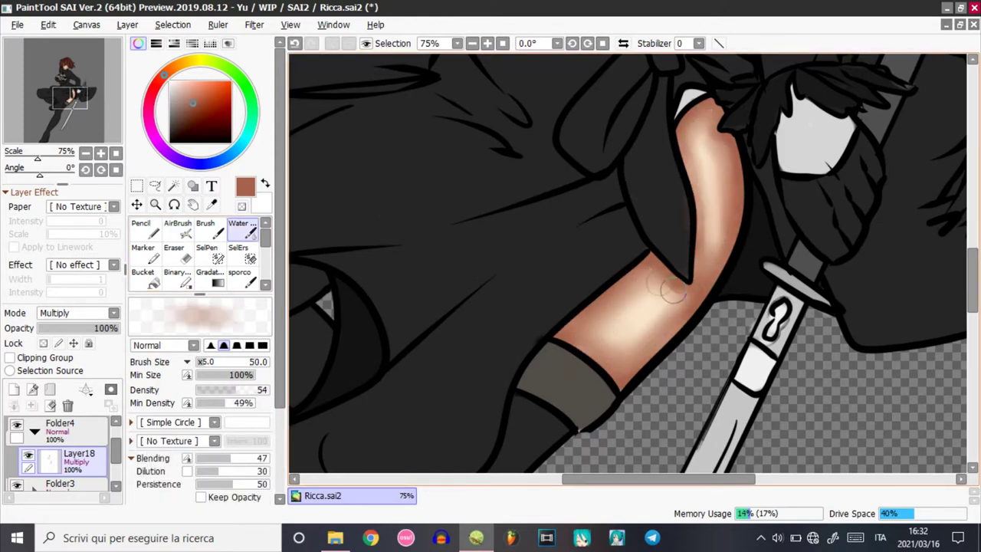
key("v")
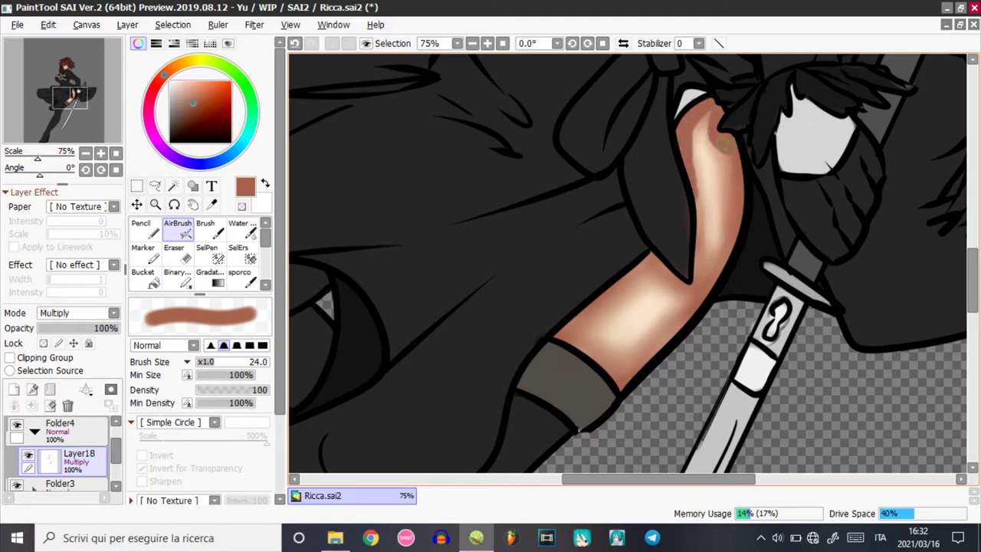
left_click_drag(650, 263, 571, 327)
left_click(242, 230)
left_click_drag(630, 270, 667, 291)
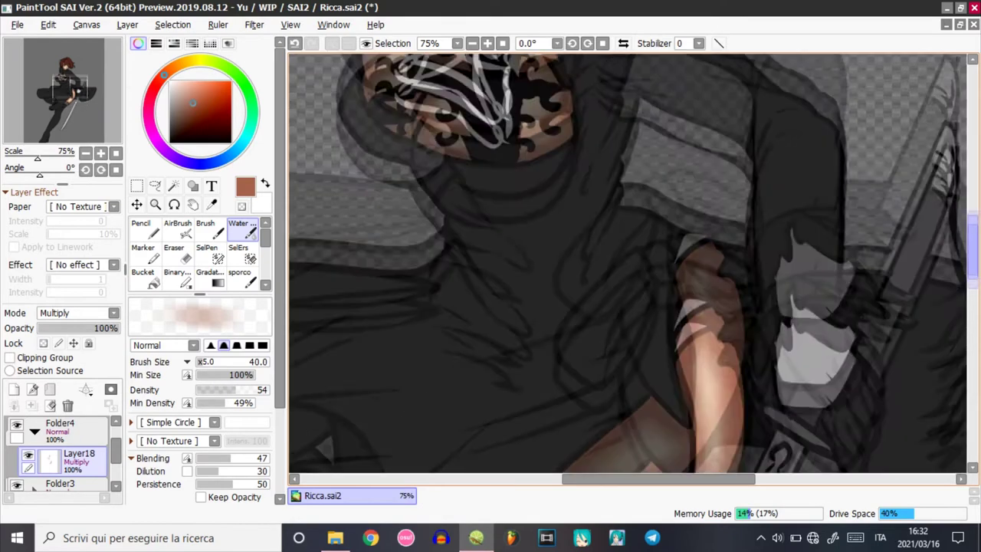
Sample dark brown from the iris, airbrush shadows across the upper irises at size 12, and blend them with the Water brush at size 10.
key("v")
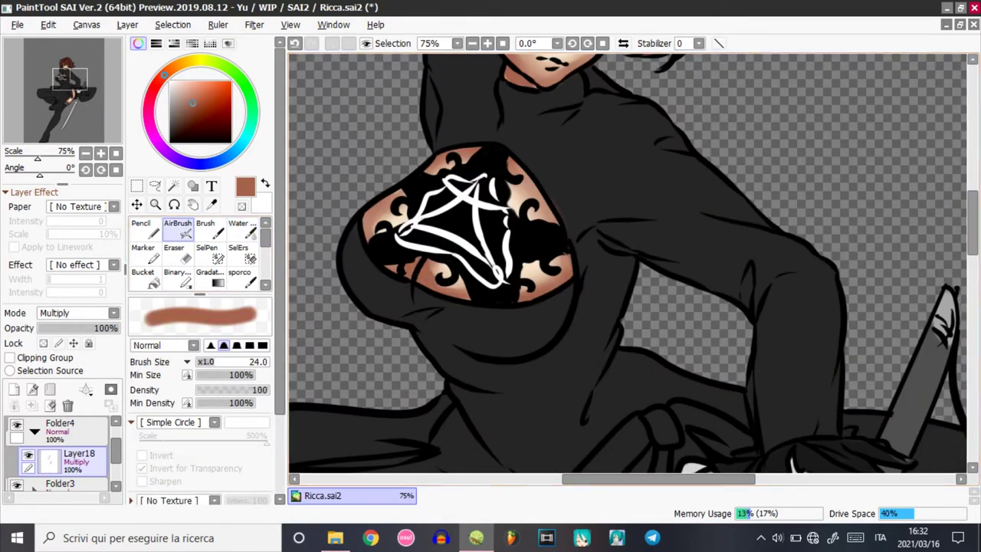
scroll(627, 263, "up", 3)
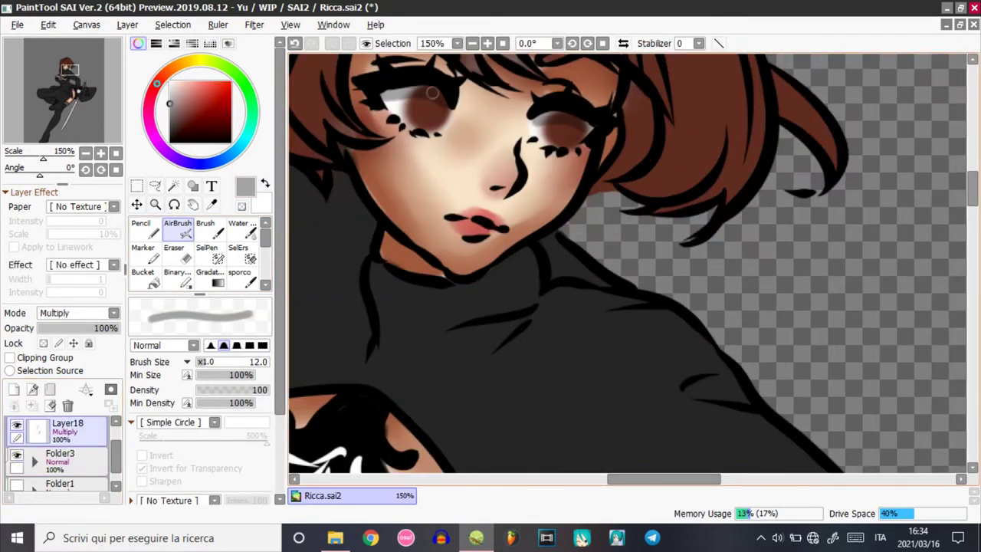
right_click(432, 94)
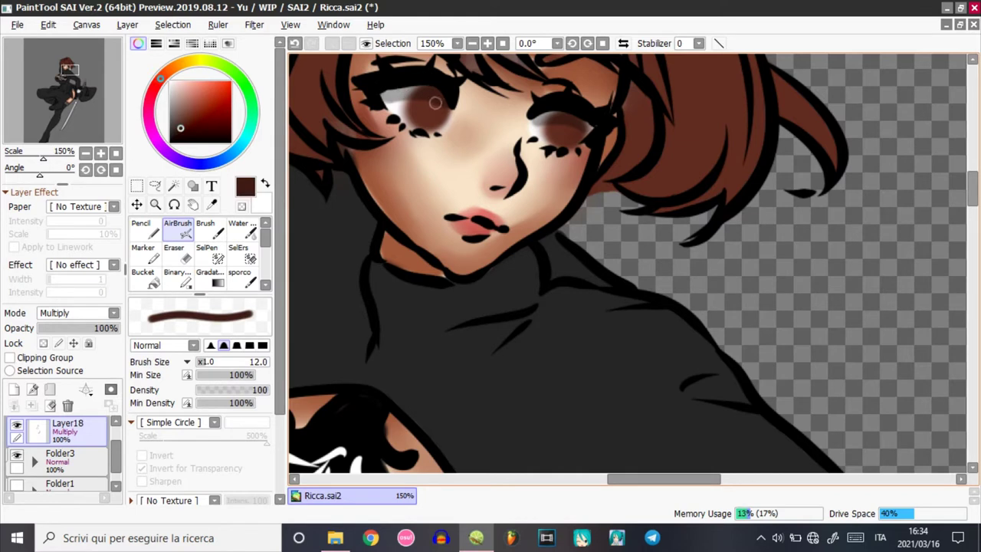
key("c")
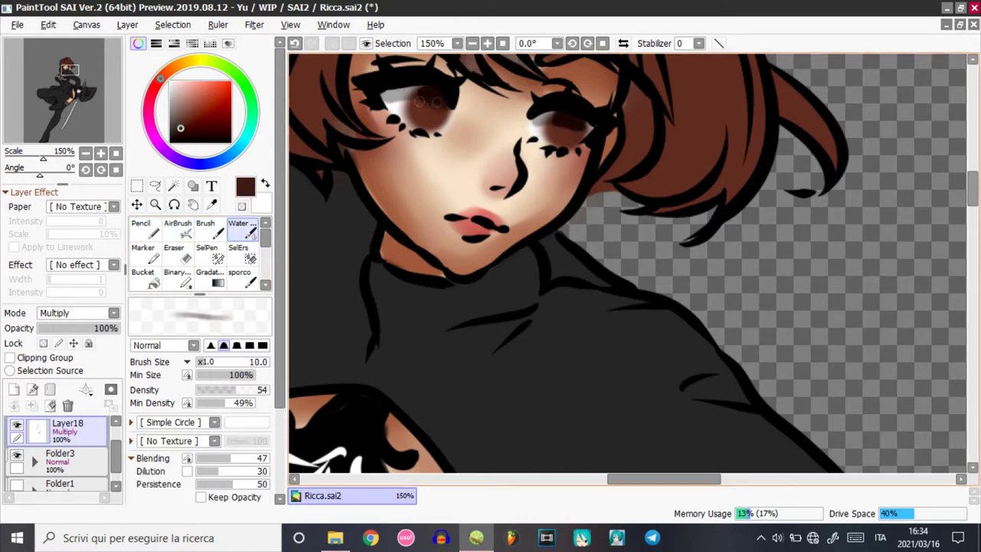
Outline both irises in dark brown with the AirBrush at size 9, minimum size 36% and minimum density 39%.
key("v")
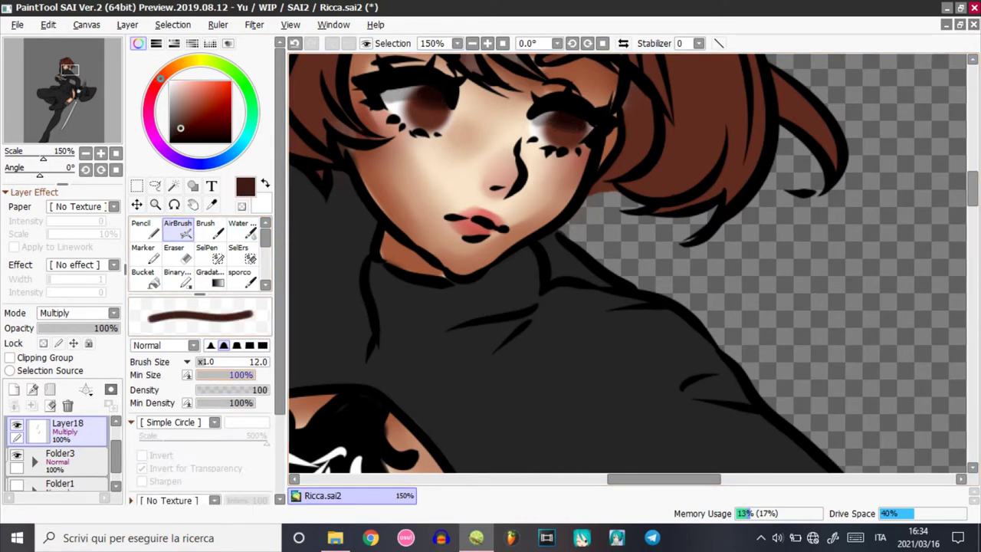
key("bracketleft")
key("bracketleft")
key("bracketleft")
key("bracketleft")
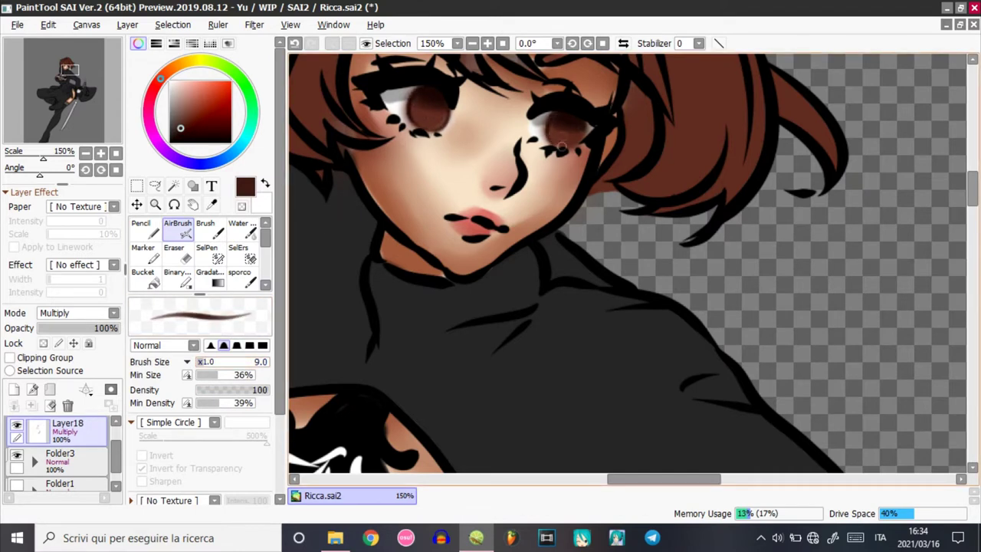
Paint the pupils in a darker brown with the AirBrush at size 15, with minimum size and minimum density at 100%.
left_click(182, 134)
left_click(253, 375)
left_click(254, 403)
left_click(207, 362)
left_click_drag(566, 123, 569, 129)
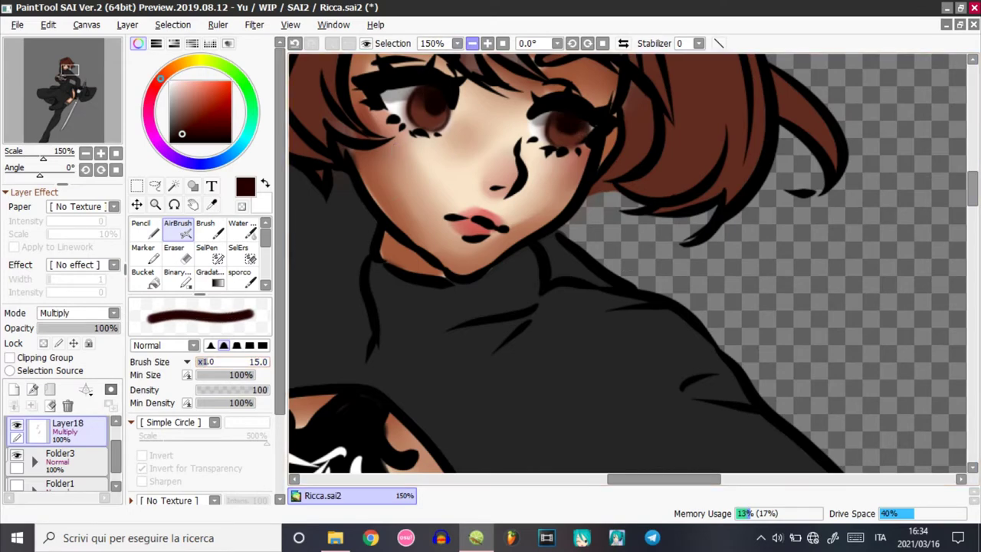
Choose a reddish brown, airbrush shadow onto the lips, and blend it with the Water brush.
left_click(197, 101)
left_click_drag(471, 221, 486, 225)
left_click(242, 229)
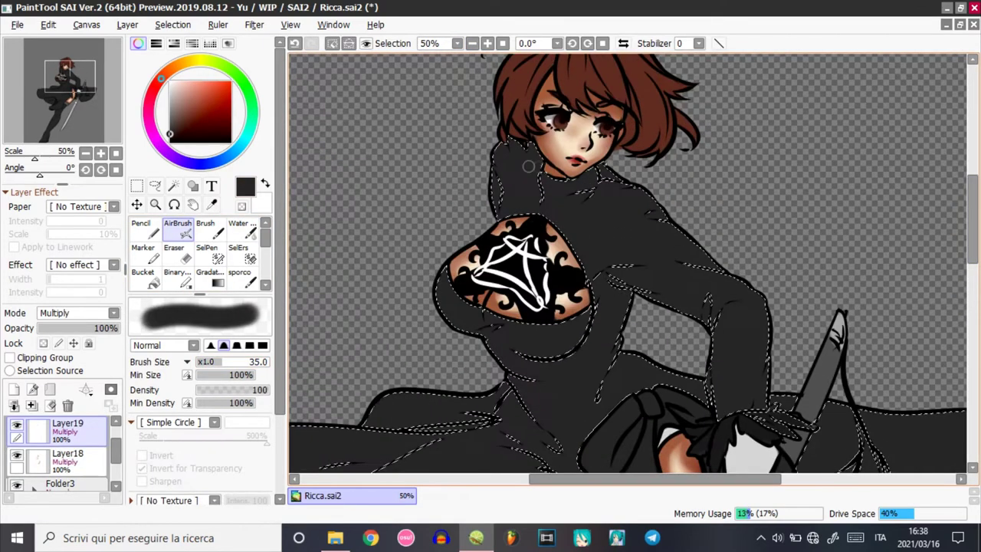
Airbrush dark shadows at size 35 on Multiply layer Layer19 along the raised sleeve, around the chest cutout, under the bust and at the waist.
mouse_move(533, 146)
left_mouse_down()
mouse_move(499, 221)
mouse_move(541, 205)
mouse_move(574, 239)
mouse_move(615, 333)
left_mouse_up()
mouse_move(599, 288)
left_mouse_down()
mouse_move(557, 366)
mouse_move(512, 359)
left_mouse_up()
mouse_move(595, 306)
left_mouse_down()
mouse_move(522, 354)
mouse_move(463, 325)
mouse_move(443, 276)
mouse_move(495, 316)
left_mouse_up()
left_click_drag(509, 388, 526, 424)
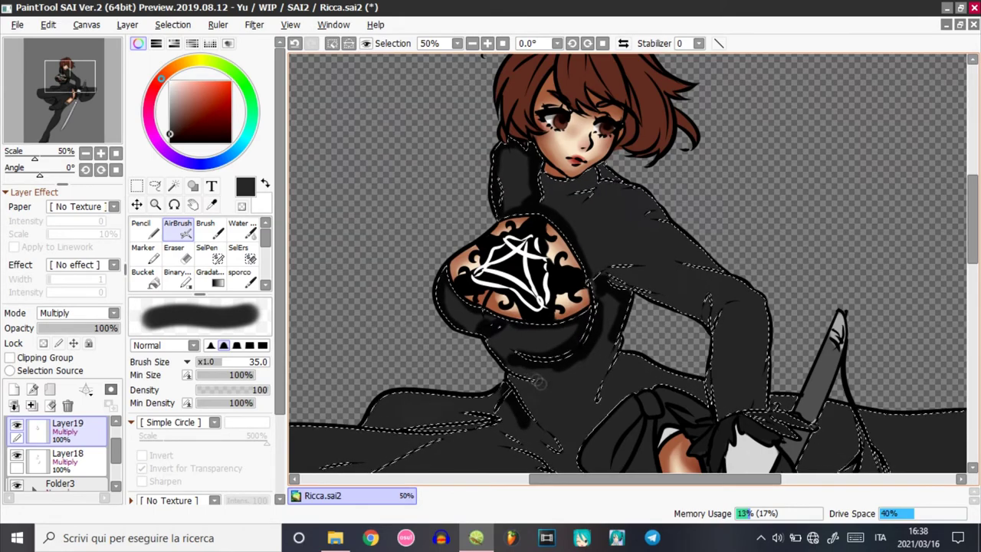
left_click_drag(495, 350, 561, 376)
Airbrush dark shadows along the border of the skirt panel behind the sword and around its tassel.
scroll(630, 348, "down", 3)
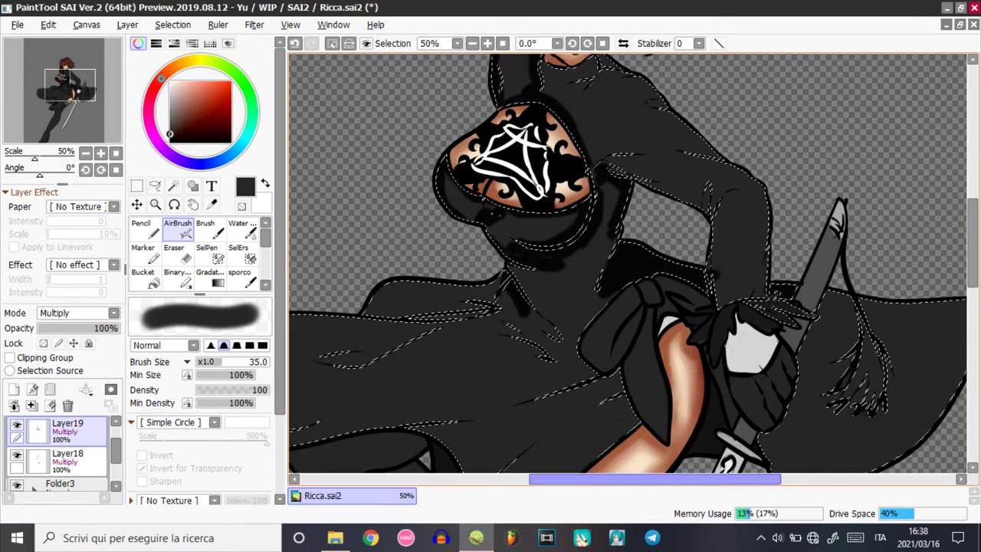
left_click_drag(652, 479, 720, 479)
scroll(598, 265, "down", 4)
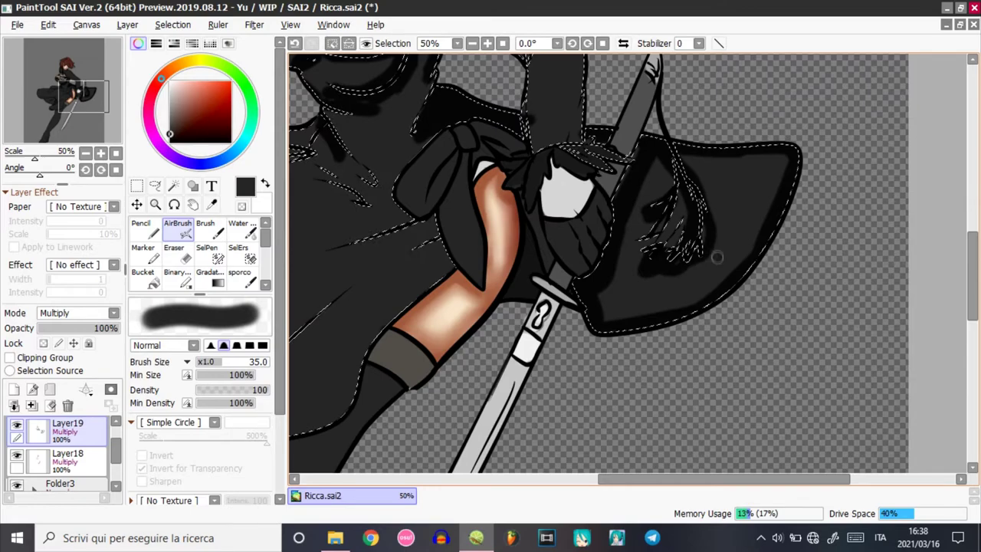
Airbrush dark fold shadows on the sword arm's sleeve, elbow, armpit and shoulder.
scroll(656, 264, "up", 4)
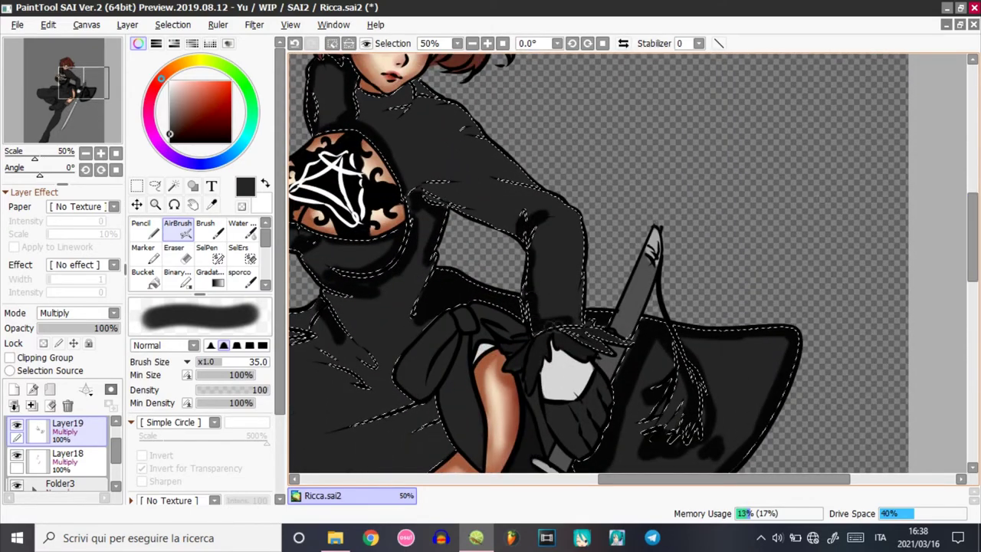
left_click_drag(534, 286, 549, 273)
left_click_drag(568, 209, 549, 205)
left_click_drag(498, 182, 530, 188)
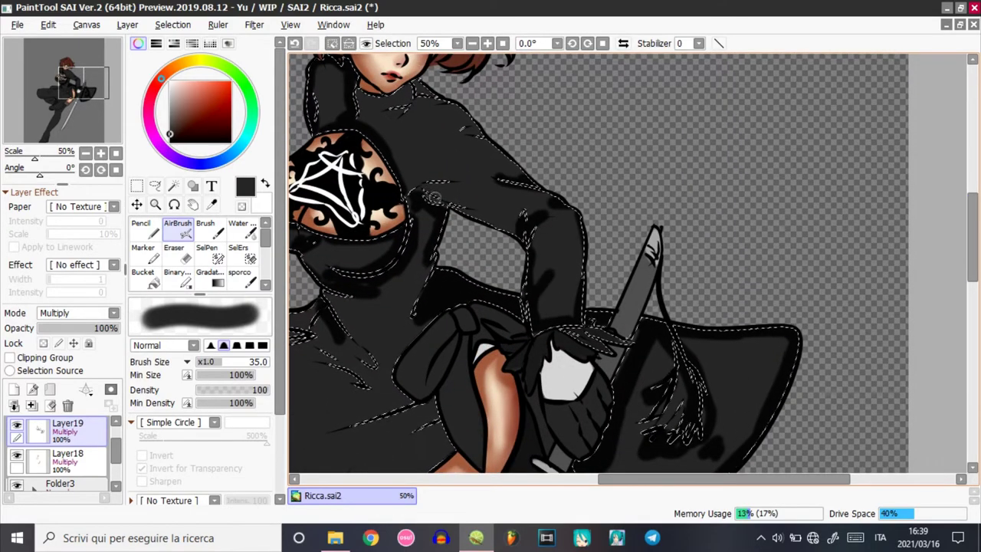
left_click_drag(431, 187, 463, 187)
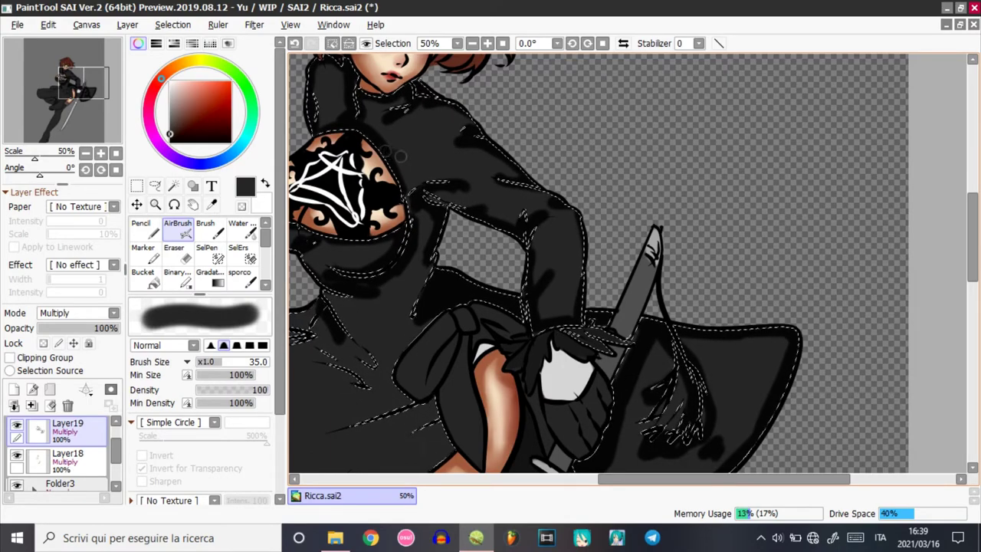
Airbrush dark shadows along the skirt folds at the waist and beside the bow and sash.
left_click_drag(652, 479, 542, 479)
left_click_drag(972, 238, 973, 270)
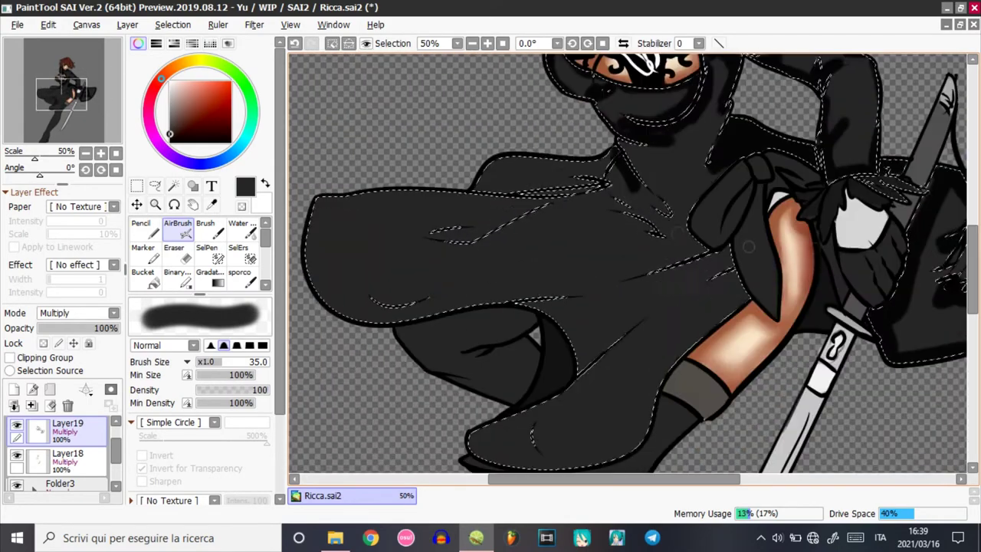
left_click_drag(728, 168, 644, 273)
left_click_drag(748, 296, 711, 286)
mouse_move(661, 233)
left_mouse_down()
mouse_move(612, 195)
mouse_move(618, 165)
mouse_move(663, 224)
left_mouse_up()
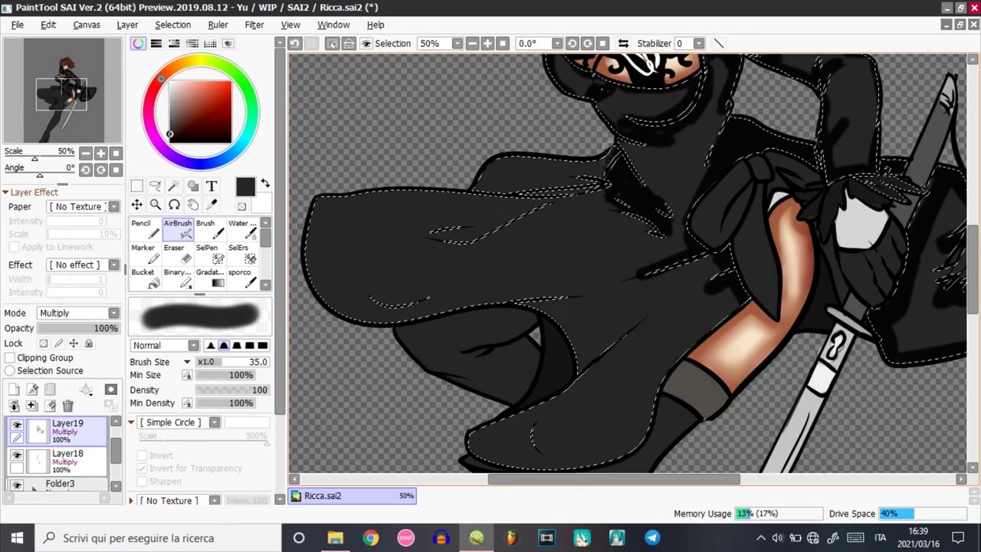
Airbrush dark shadows along the long folds, outer border and lower hem of the wide flowing side of the skirt.
mouse_move(571, 183)
left_mouse_down()
mouse_move(524, 173)
mouse_move(453, 234)
left_mouse_up()
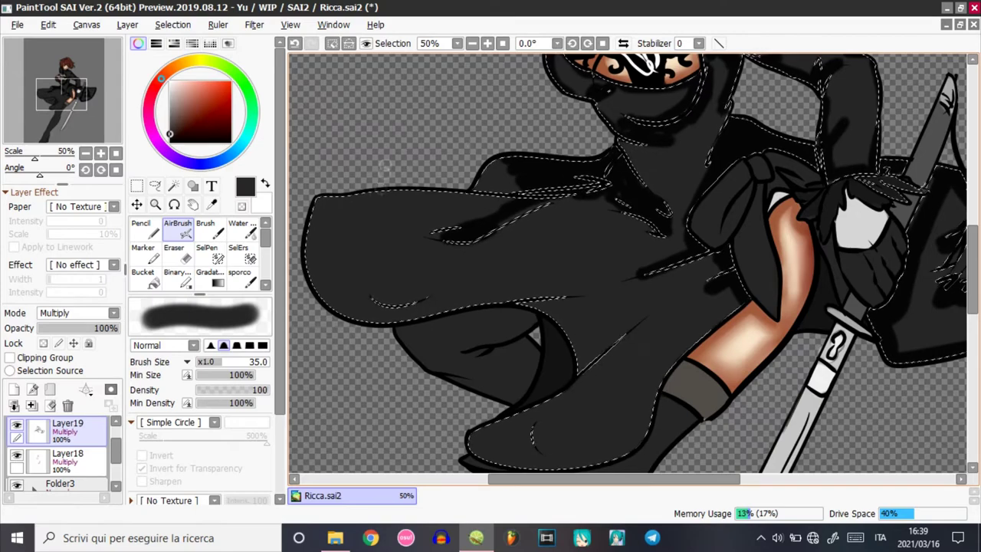
left_click_drag(400, 197, 320, 202)
left_click_drag(498, 200, 403, 199)
left_click_drag(316, 210, 328, 295)
left_click_drag(389, 294, 431, 289)
left_click_drag(345, 308, 592, 289)
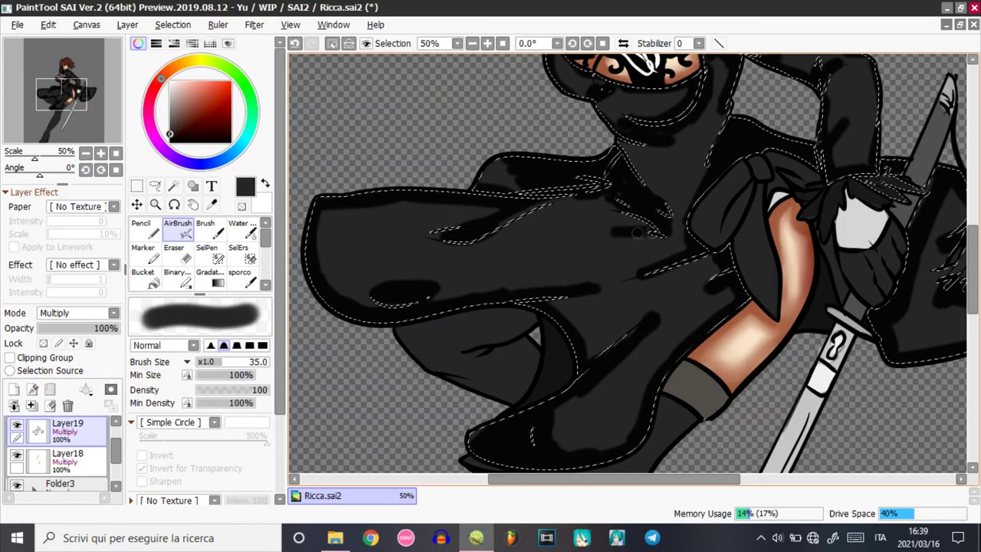
Blend the flowing skirt's shadows with the Water brush at size 81 and minimum density 50%.
left_click(242, 230)
left_click(250, 362)
left_click_drag(224, 403, 226, 404)
mouse_move(505, 196)
left_mouse_down()
mouse_move(326, 210)
mouse_move(337, 278)
mouse_move(425, 293)
mouse_move(644, 260)
mouse_move(605, 230)
mouse_move(643, 181)
mouse_move(705, 159)
mouse_move(679, 195)
left_mouse_up()
left_click_drag(586, 178, 491, 181)
mouse_move(584, 374)
left_mouse_down()
mouse_move(650, 326)
mouse_move(592, 383)
left_mouse_up()
left_click_drag(716, 269, 704, 326)
left_click_drag(972, 276, 972, 297)
left_click_drag(691, 236, 615, 342)
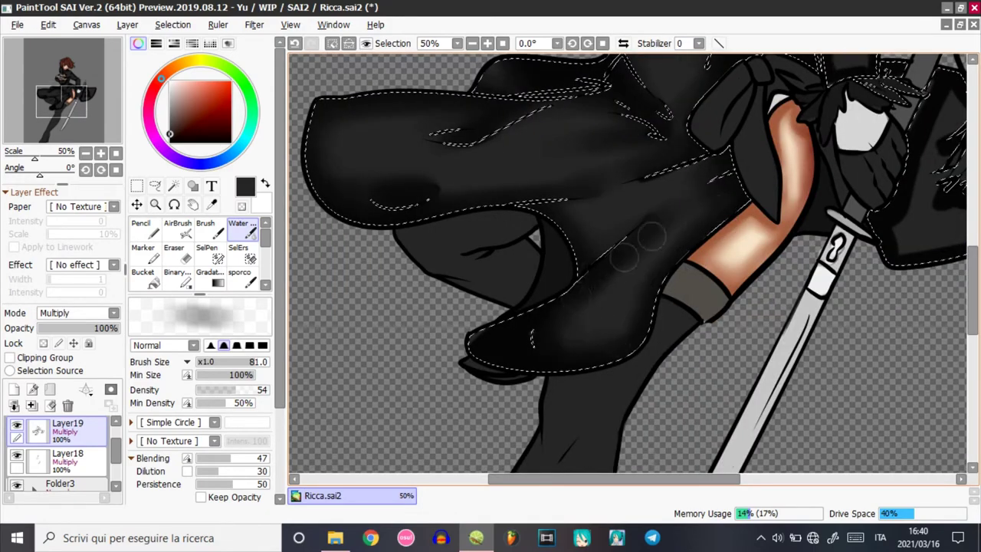
Blend the shadows on the skirt panel behind the sword and around the waist with the Water brush.
scroll(622, 277, "right", 4)
left_click_drag(972, 289, 972, 272)
mouse_move(789, 180)
left_mouse_down()
mouse_move(774, 322)
mouse_move(700, 338)
mouse_move(697, 280)
mouse_move(788, 191)
mouse_move(717, 295)
mouse_move(743, 221)
left_mouse_up()
left_click_drag(630, 150, 615, 181)
Blend the sleeve, shoulder and bodice shadows with the Water brush, reducing it to size 55 and minimum size 75%, and clear the selection.
scroll(766, 261, "up", 4)
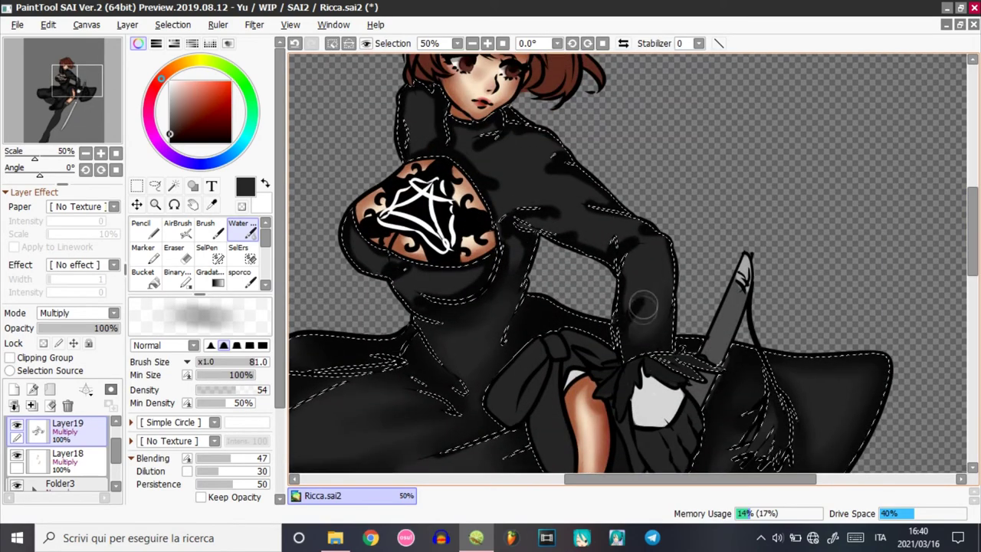
mouse_move(661, 237)
left_mouse_down()
mouse_move(536, 149)
mouse_move(460, 132)
mouse_move(488, 198)
left_mouse_up()
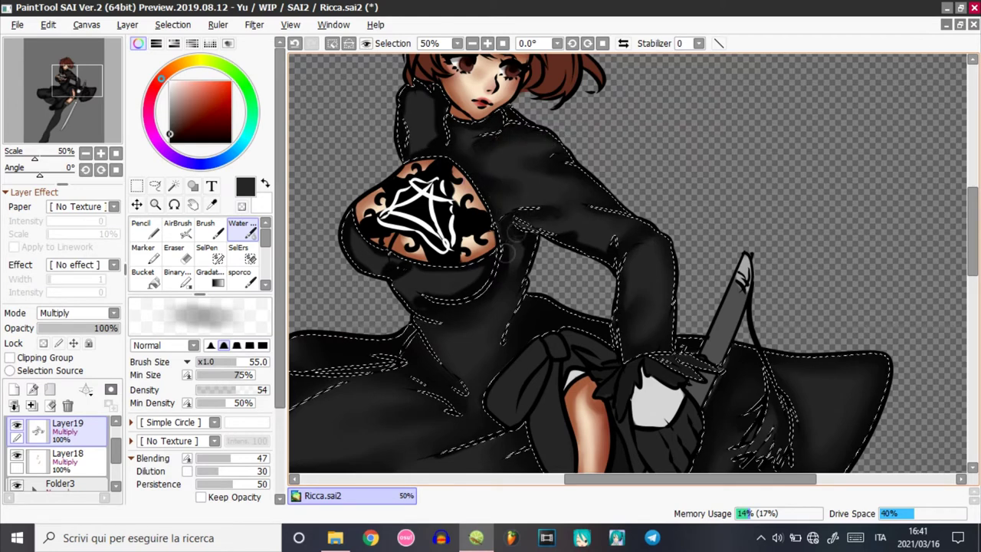
left_click_drag(469, 277, 390, 264)
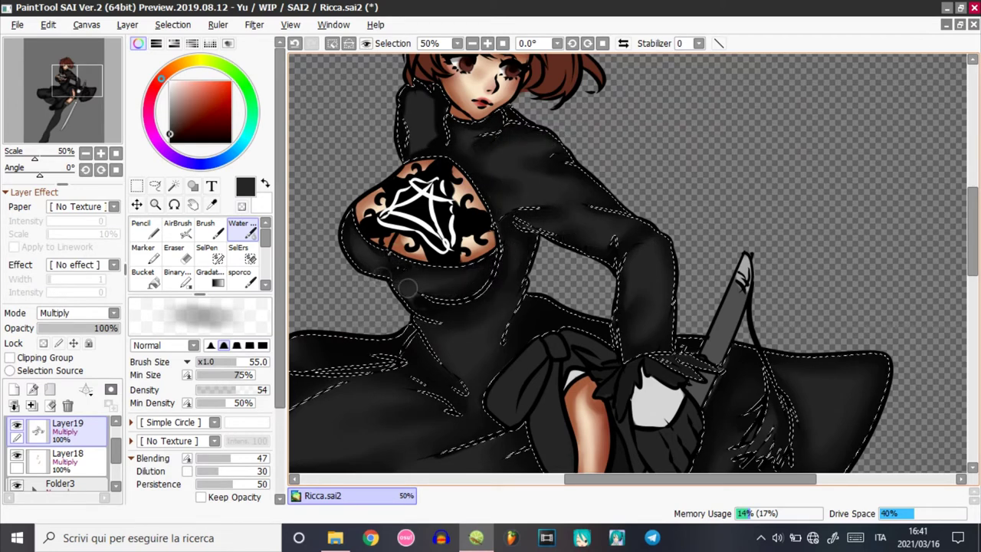
key("ctrl+d")
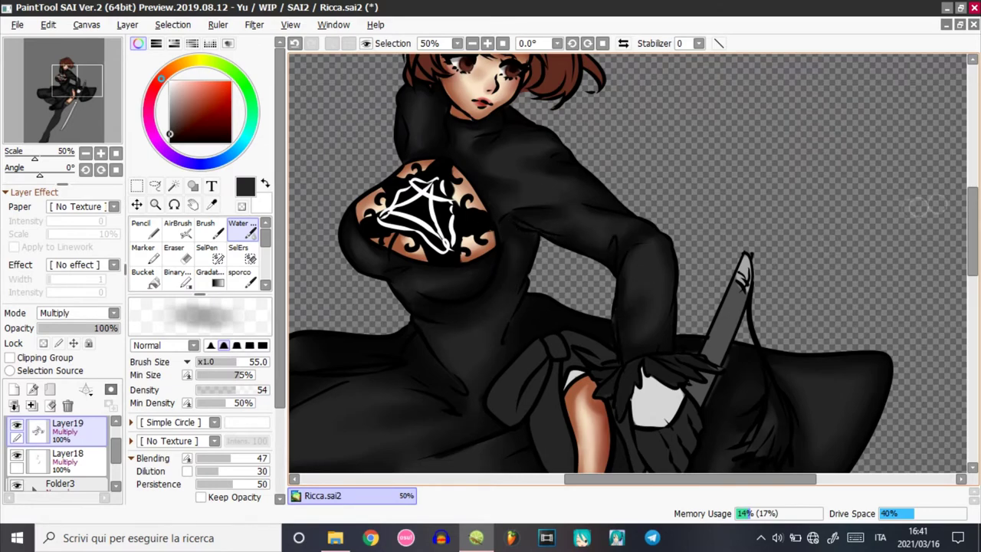
Smooth the shading at the far end of the flowing skirt with the Water brush.
scroll(682, 360, "down", 5)
left_click_drag(690, 480, 614, 479)
left_click_drag(323, 249, 390, 257)
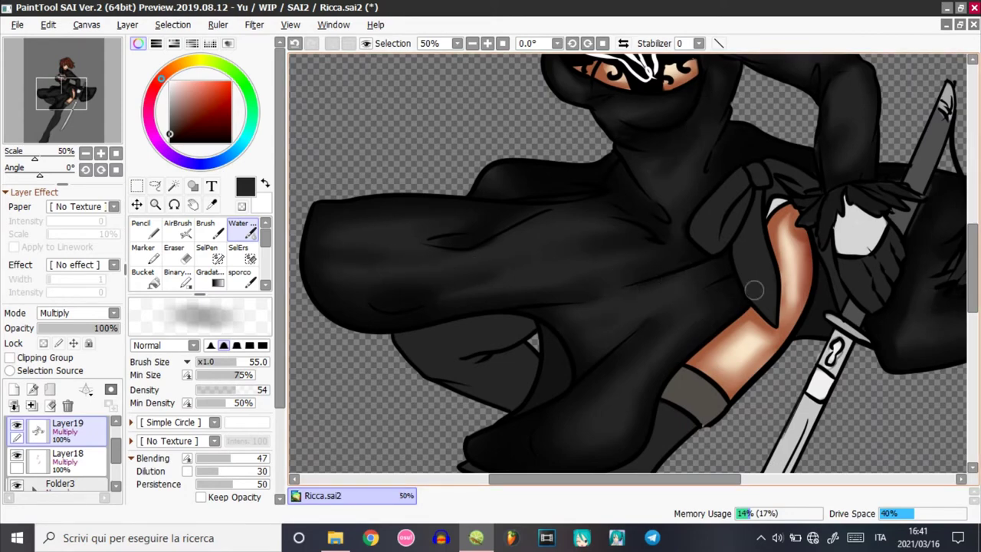
Airbrush shadows onto the waist bow and its hanging ribbon at size 35 and blend them with the Water brush.
left_click_drag(973, 269, 973, 297)
left_click_drag(637, 479, 682, 479)
mouse_move(973, 296)
left_mouse_down()
mouse_move(973, 230)
mouse_move(972, 260)
left_mouse_up()
left_click(177, 229)
mouse_move(604, 223)
left_mouse_down()
mouse_move(571, 268)
mouse_move(634, 246)
left_mouse_up()
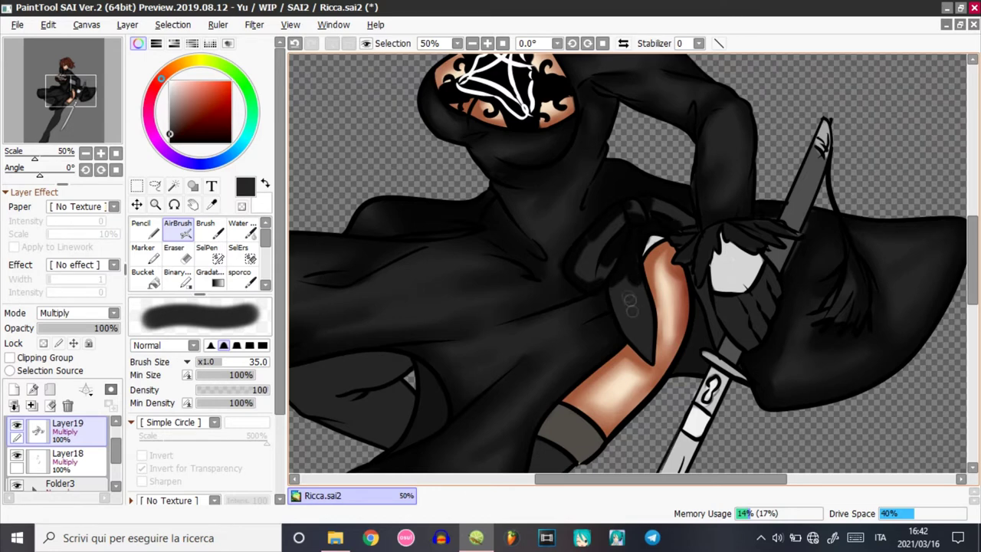
key("c")
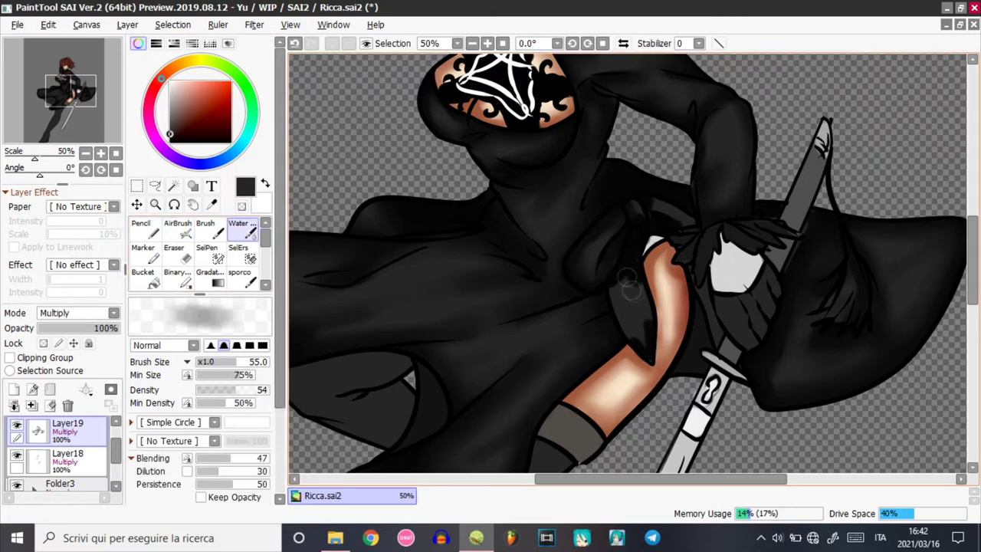
Airbrush shadows onto the gloved hand gripping the sword and blend them with the Water brush.
key("v")
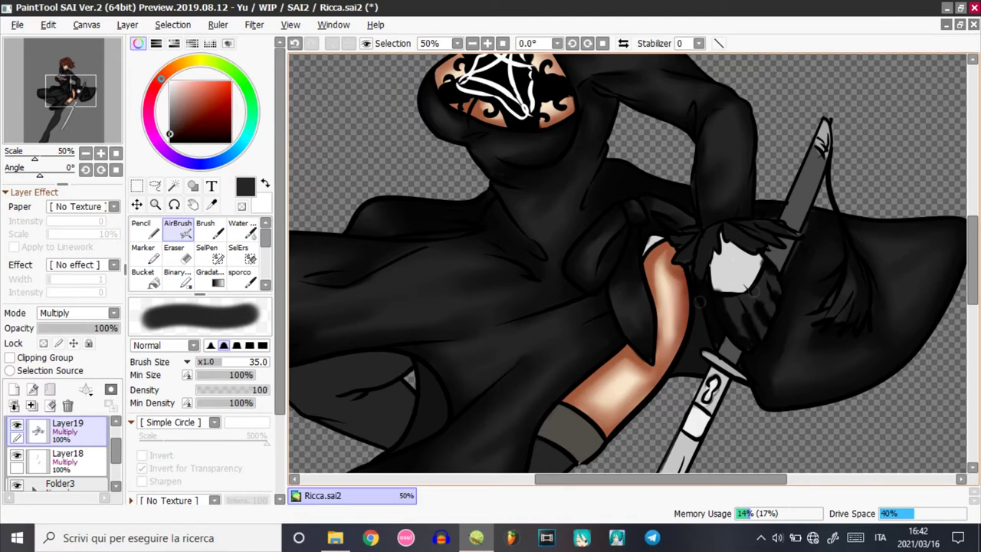
key("c")
mouse_move(763, 335)
left_mouse_down()
mouse_move(722, 310)
mouse_move(710, 259)
mouse_move(742, 282)
mouse_move(770, 343)
mouse_move(709, 303)
mouse_move(699, 234)
left_mouse_up()
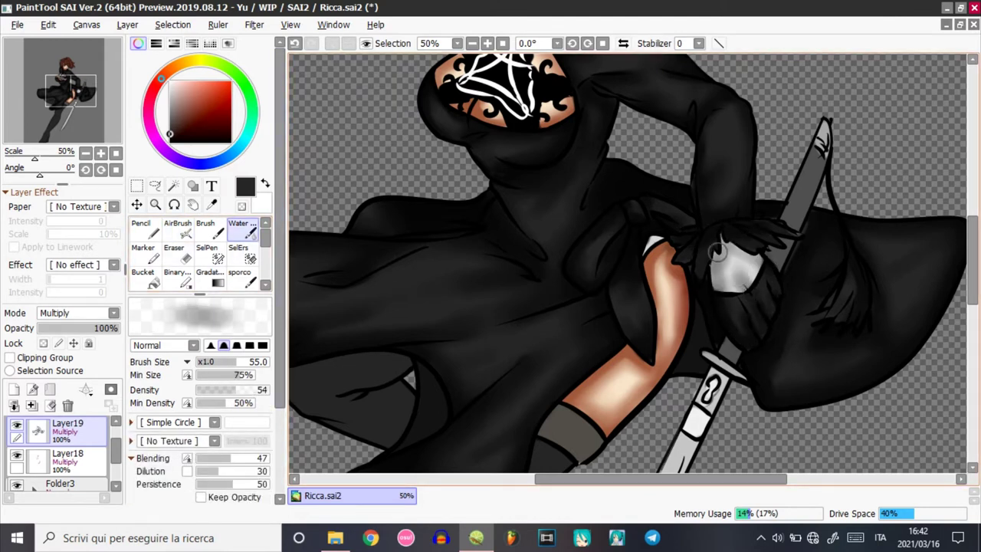
key("v")
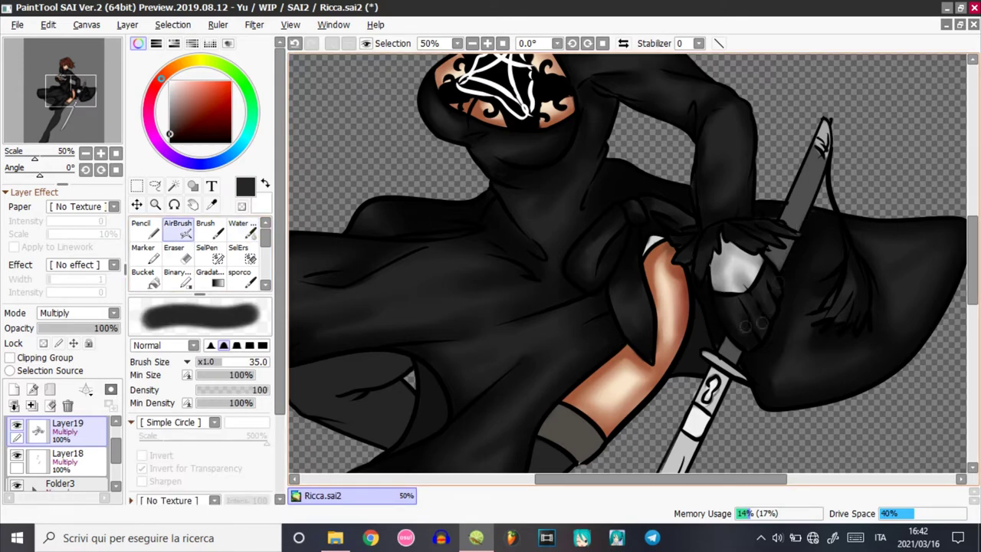
key("c")
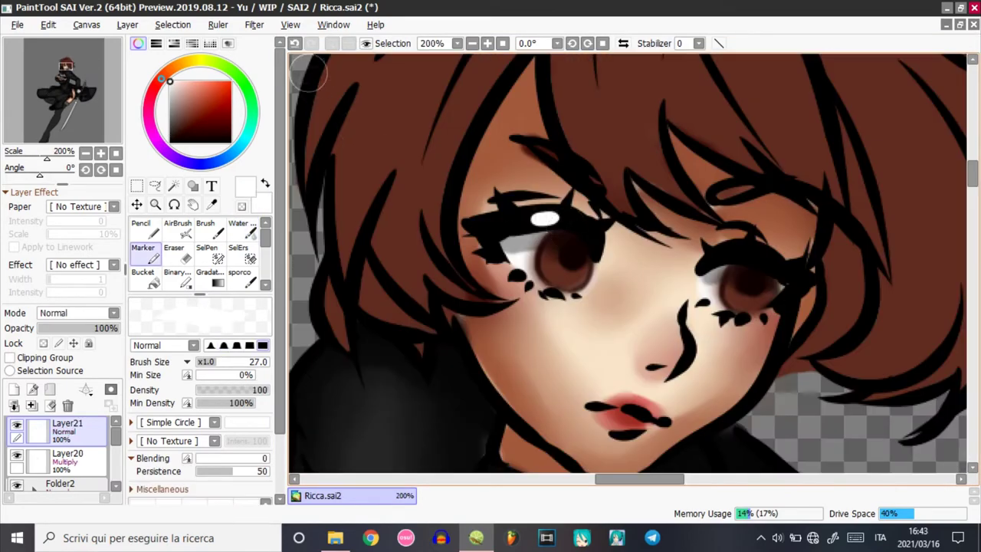
Undo the last highlight and paint white highlights on the eyes, nose and lips with the Marker at size 14.
left_click(295, 44)
left_click(207, 362)
left_click_drag(539, 218, 555, 218)
left_click(564, 222)
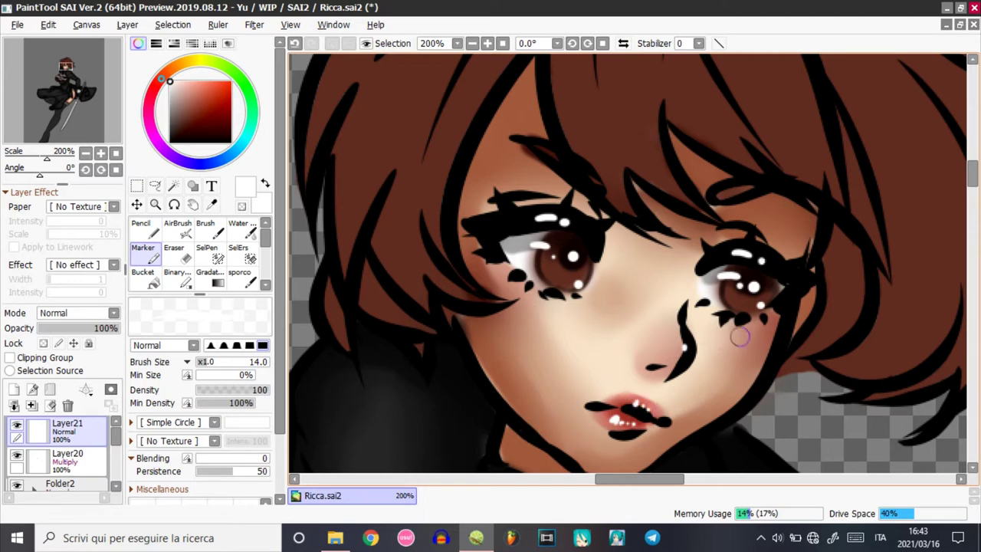
Shade the edges of the stocking's top band with reddish brown on Layer19 and blend them with the Water brush.
scroll(17, 456, "down", 2)
left_click(17, 455)
left_click(17, 456)
scroll(17, 455, "down", 3)
left_click(33, 445)
key("e")
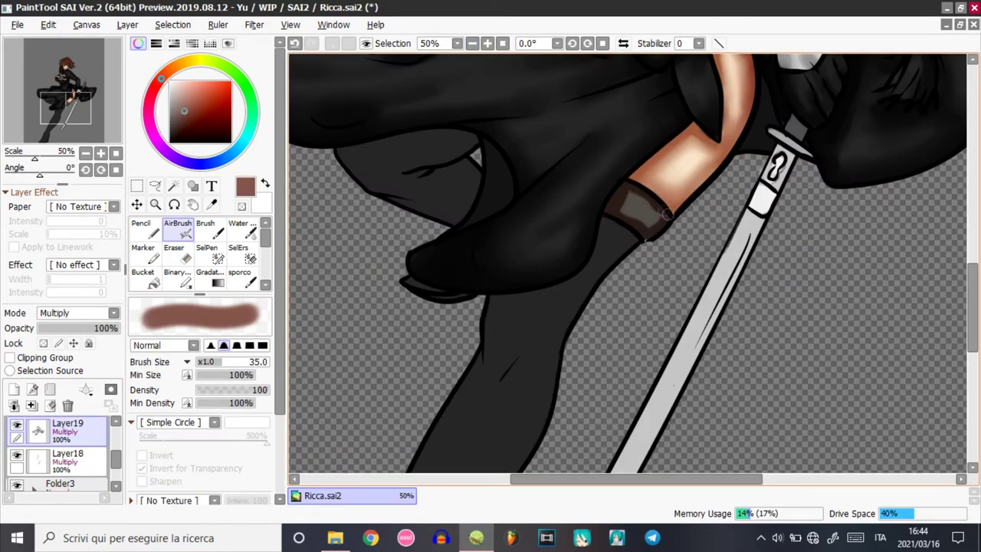
key("c")
key("Page_Down")
key("Page_Down")
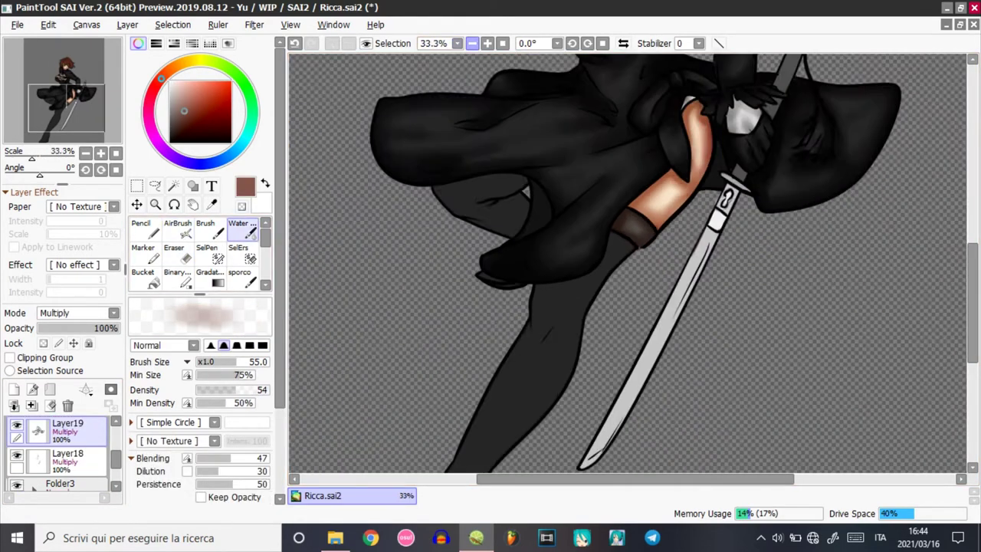
Add a new layer in Multiply mode and select the dark stocking areas of both legs.
left_click(14, 389)
left_click(78, 313)
left_click(69, 338)
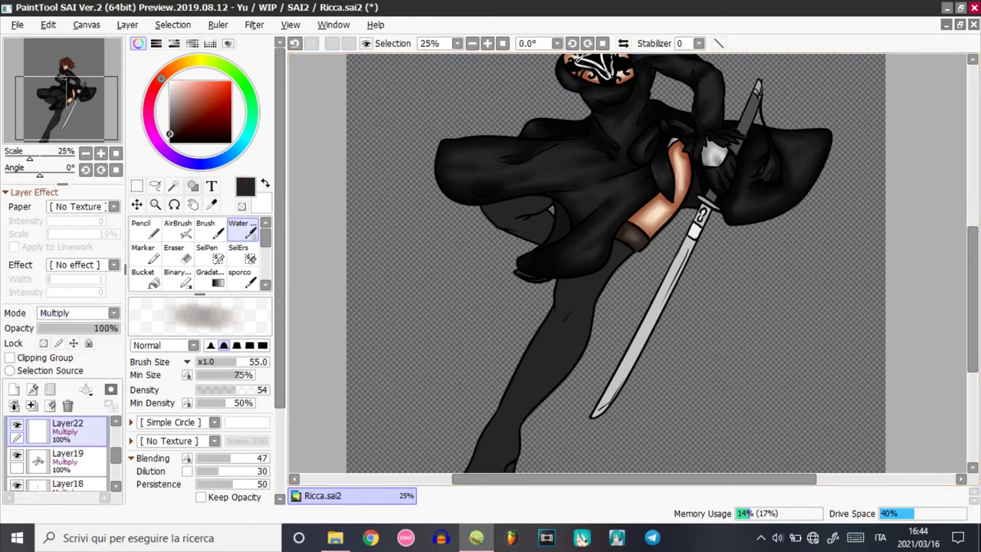
key("w")
Airbrush dark shadows onto the bent back leg and the front leg's thigh and knee at size 35.
mouse_move(973, 300)
left_mouse_down()
mouse_move(973, 322)
mouse_move(973, 306)
left_mouse_up()
left_click(178, 230)
left_click(488, 44)
mouse_move(500, 174)
left_mouse_down()
mouse_move(486, 196)
mouse_move(521, 189)
left_mouse_up()
mouse_move(612, 207)
left_mouse_down()
mouse_move(628, 221)
mouse_move(540, 261)
mouse_move(531, 300)
mouse_move(546, 313)
left_mouse_up()
left_click_drag(600, 249, 584, 287)
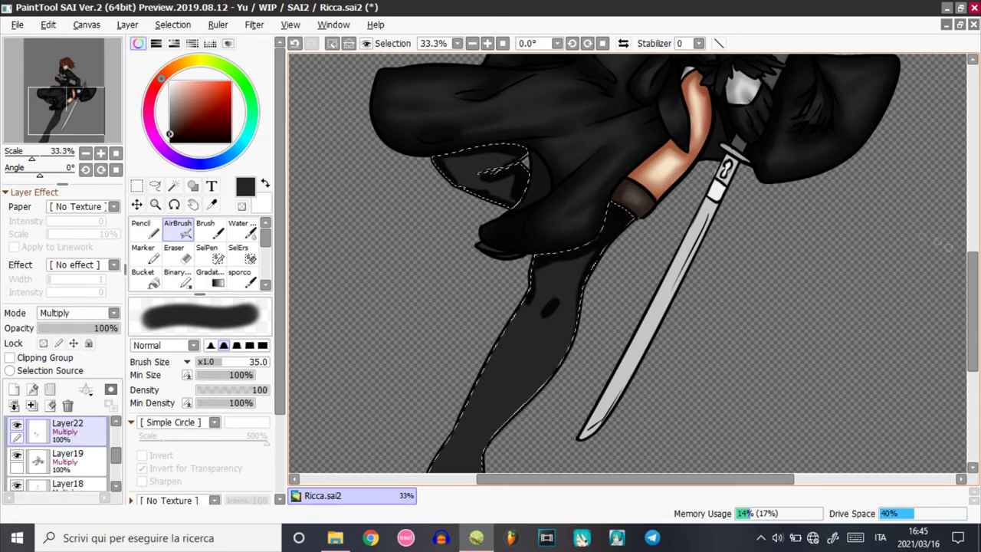
Airbrush dark shadows along both edges of the front calf, the ankle and the high-heeled boot.
scroll(942, 244, "down", 3)
left_click_drag(588, 151, 565, 224)
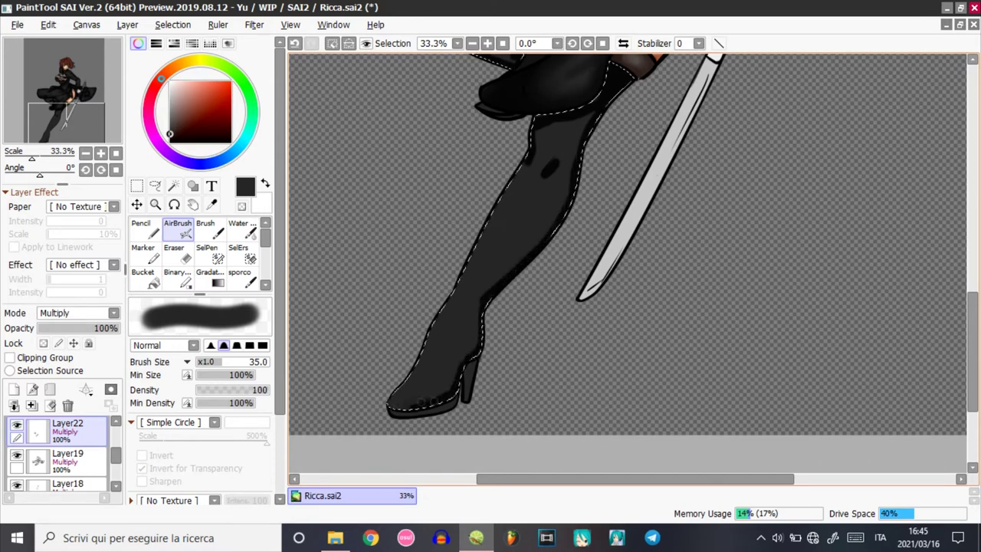
left_click_drag(506, 203, 526, 162)
left_click_drag(545, 247, 481, 304)
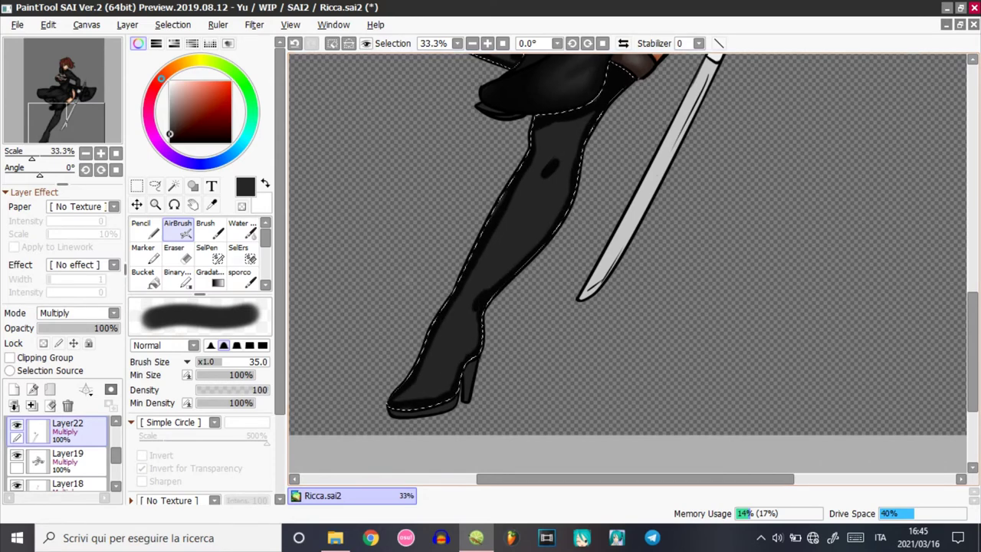
Blend the front leg and boot shadows with the Water brush at size 72.
left_click(242, 230)
left_click(247, 361)
mouse_move(560, 102)
left_mouse_down()
mouse_move(577, 135)
mouse_move(509, 269)
mouse_move(518, 196)
left_mouse_up()
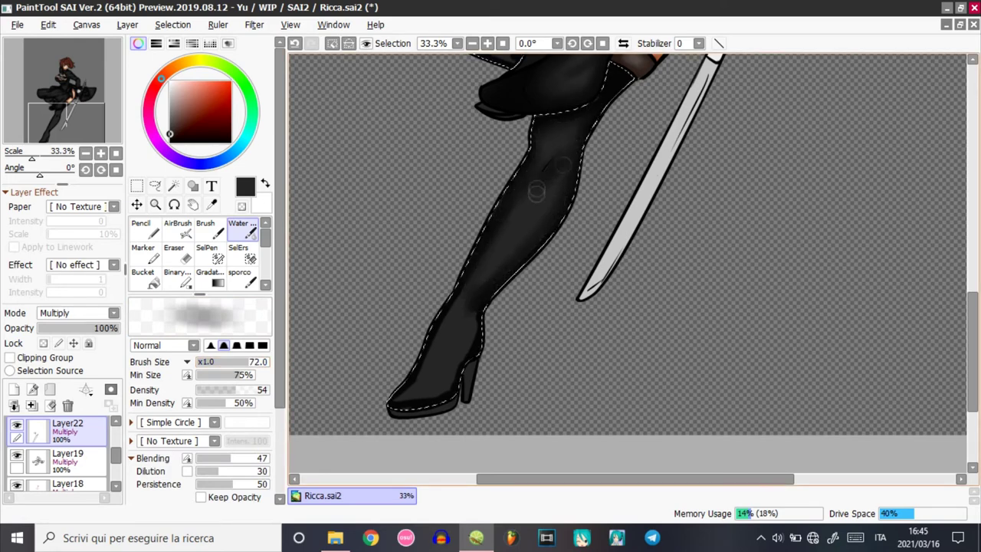
mouse_move(427, 348)
left_mouse_down()
mouse_move(444, 391)
mouse_move(479, 312)
mouse_move(473, 297)
mouse_move(498, 205)
mouse_move(554, 194)
mouse_move(580, 138)
left_mouse_up()
Blend the back leg's shadows under the skirt with the Water brush within the leg selection, and clear the selection.
key("ctrl+d")
scroll(922, 223, "up", 5)
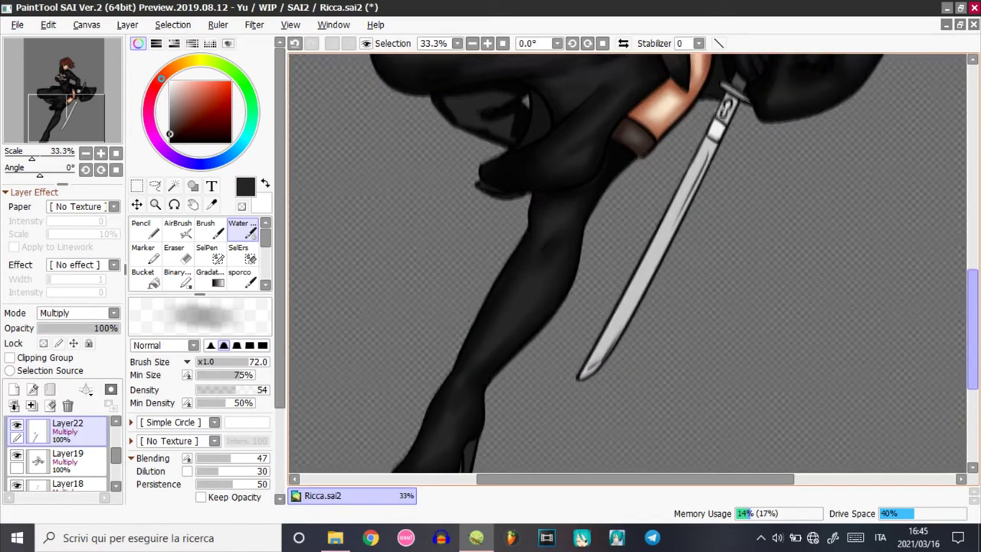
key("ctrl+z")
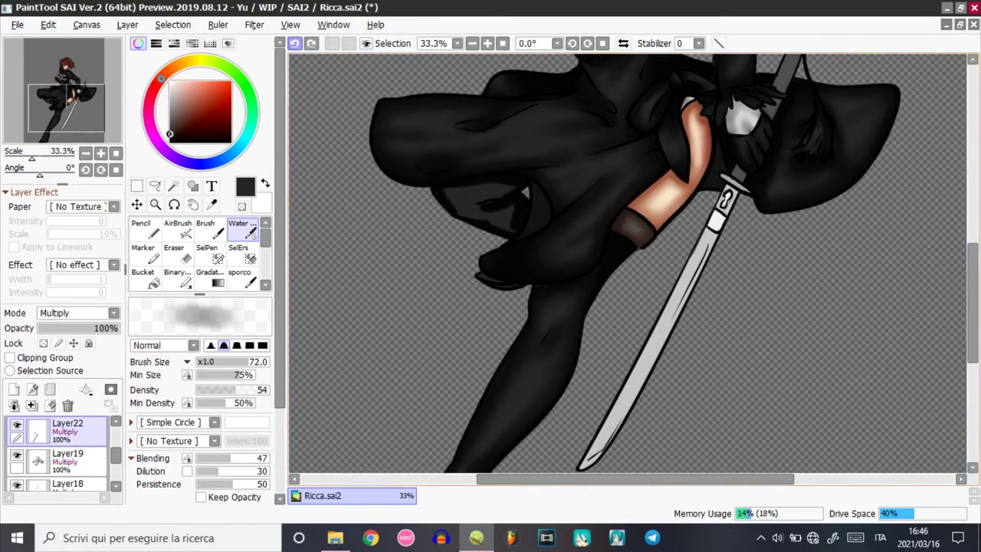
key("ctrl+d")
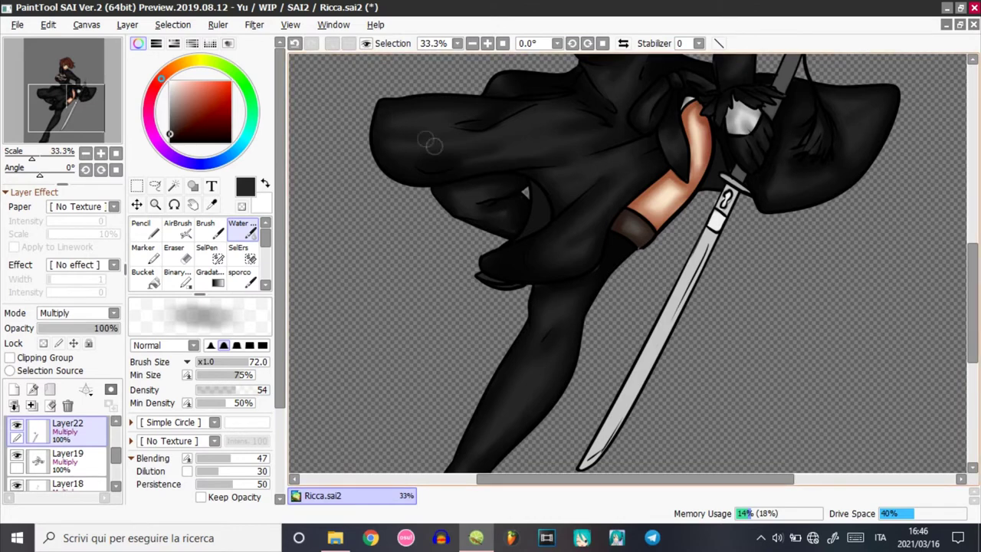
Sample the hair's brown and airbrush shadows across the crown, bangs, side locks and hair tips on Layer22.
key("v")
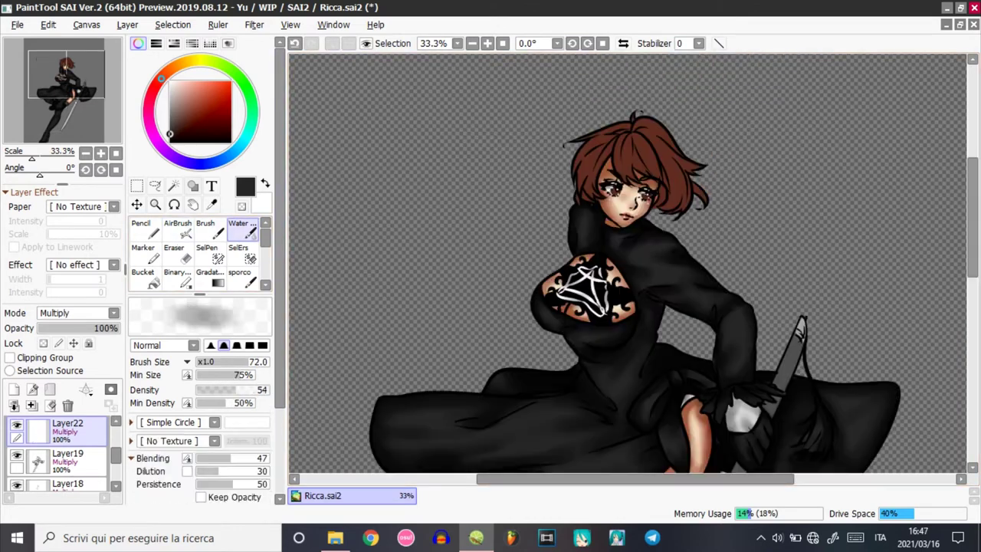
key("v")
scroll(916, 162, "up", 3)
right_click(651, 157)
left_click_drag(594, 121, 664, 114)
mouse_move(749, 181)
left_mouse_down()
mouse_move(721, 177)
mouse_move(704, 190)
left_mouse_up()
mouse_move(707, 230)
left_mouse_down()
mouse_move(669, 217)
mouse_move(614, 230)
mouse_move(522, 202)
left_mouse_up()
mouse_move(703, 261)
left_mouse_down()
mouse_move(701, 295)
mouse_move(757, 303)
left_mouse_up()
left_click_drag(519, 279, 552, 281)
Blend the hair shadows from the crown down to the tips with the Water brush.
left_click(243, 230)
left_click_drag(567, 137, 654, 101)
left_click_drag(722, 171, 678, 181)
left_click_drag(720, 232, 614, 217)
left_click_drag(558, 201, 525, 201)
left_click_drag(525, 265, 544, 274)
left_click_drag(718, 266, 766, 265)
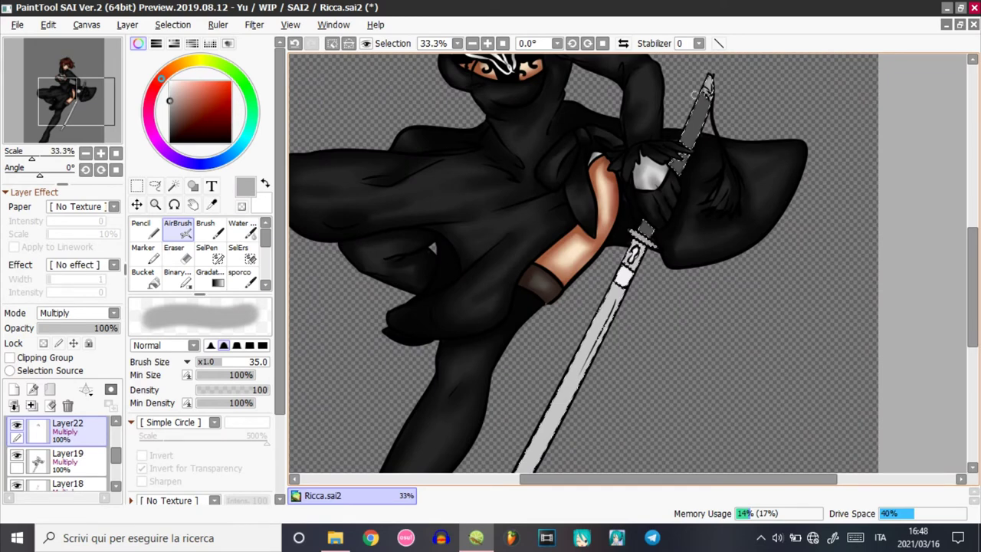
Airbrush grey shadows along the sword's handle, guard and blade at size 35 and blend them with the Water brush.
left_click_drag(694, 94, 639, 227)
left_click_drag(713, 93, 650, 255)
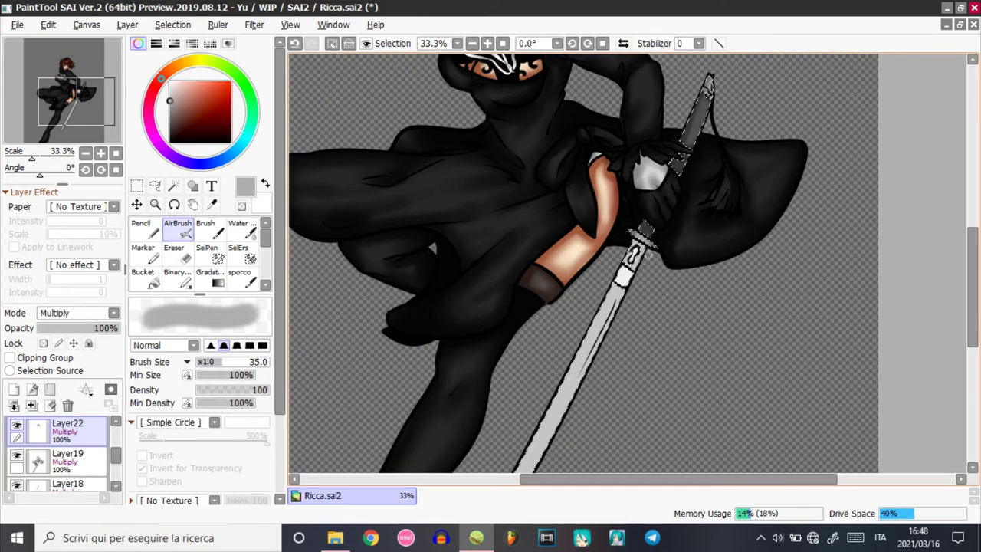
scroll(583, 263, "down", 5)
left_click_drag(625, 84, 598, 176)
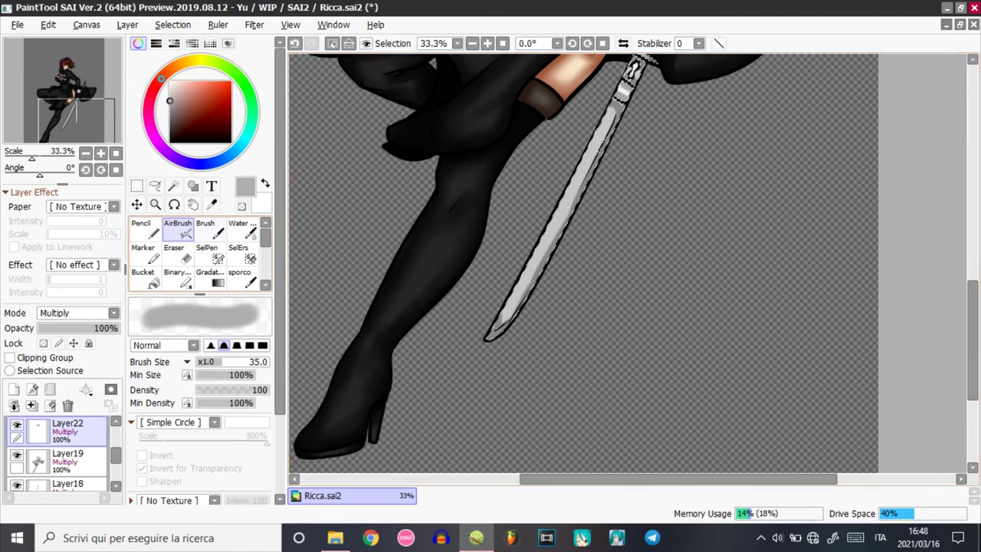
key("c")
left_click_drag(614, 111, 611, 131)
scroll(583, 264, "up", 5)
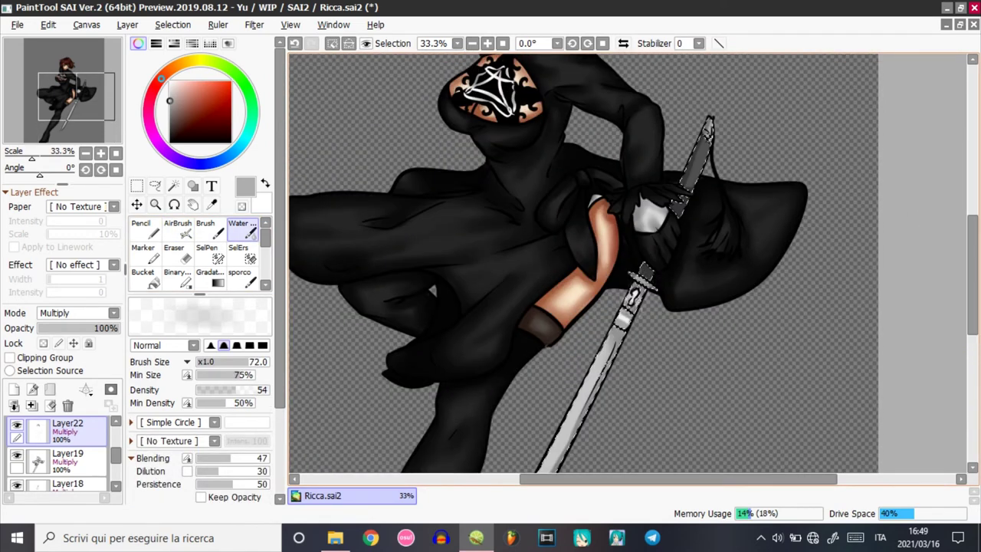
Deepen the sword's handle and blade shadows with a darker grey AirBrush and blend them with the Water brush.
key("v")
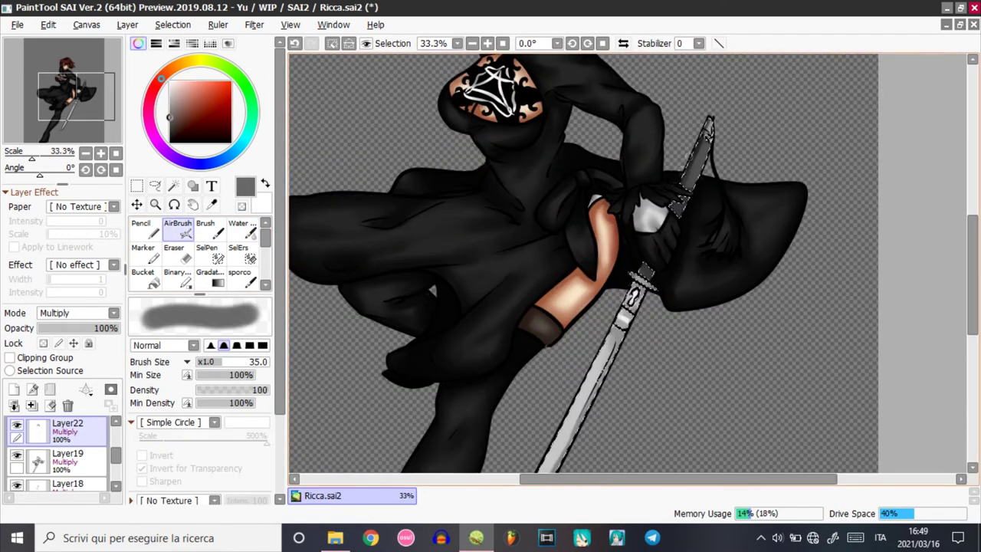
scroll(636, 291, "down", 3)
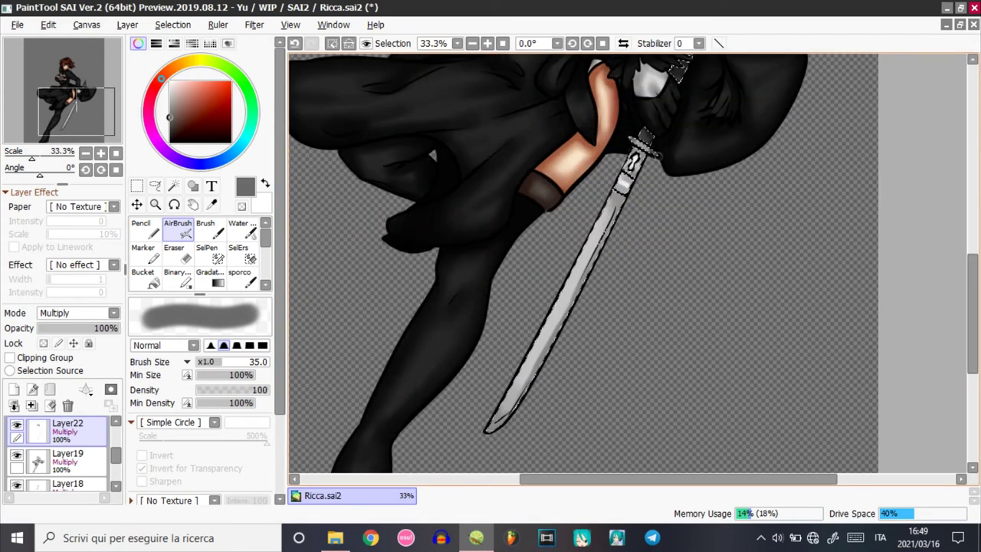
mouse_move(640, 170)
left_mouse_down()
mouse_move(558, 346)
mouse_move(580, 310)
mouse_move(492, 430)
left_mouse_up()
left_click_drag(575, 271, 527, 370)
key("c")
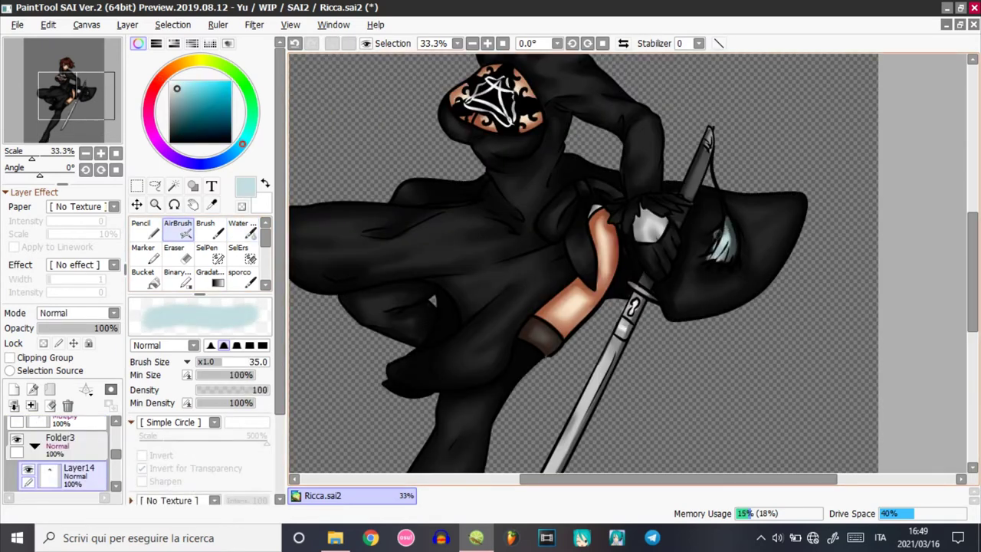
Blend the light blue sword tassel and clean up the skirt shading around it on Layer19.
key("c")
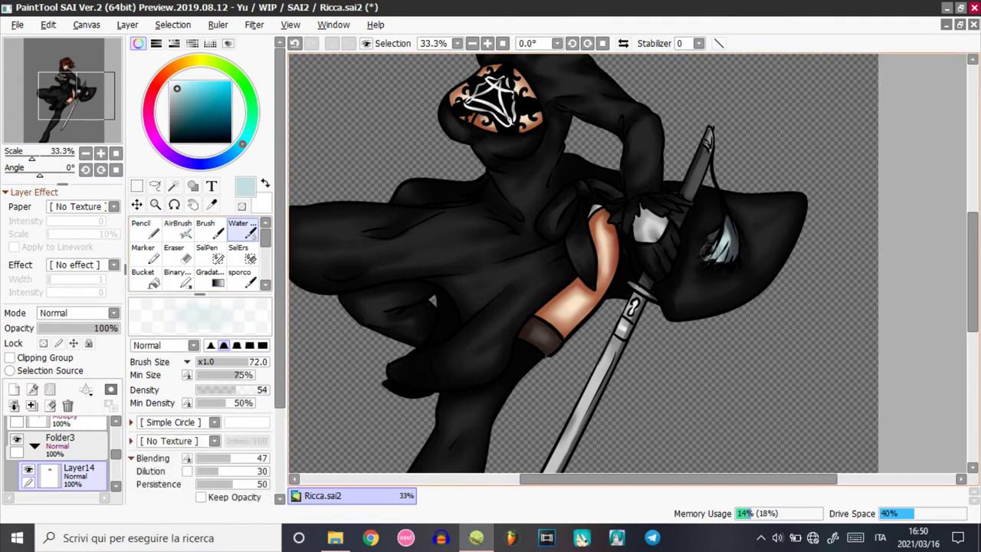
left_click(35, 446)
scroll(58, 448, "up", 2)
left_click(67, 445)
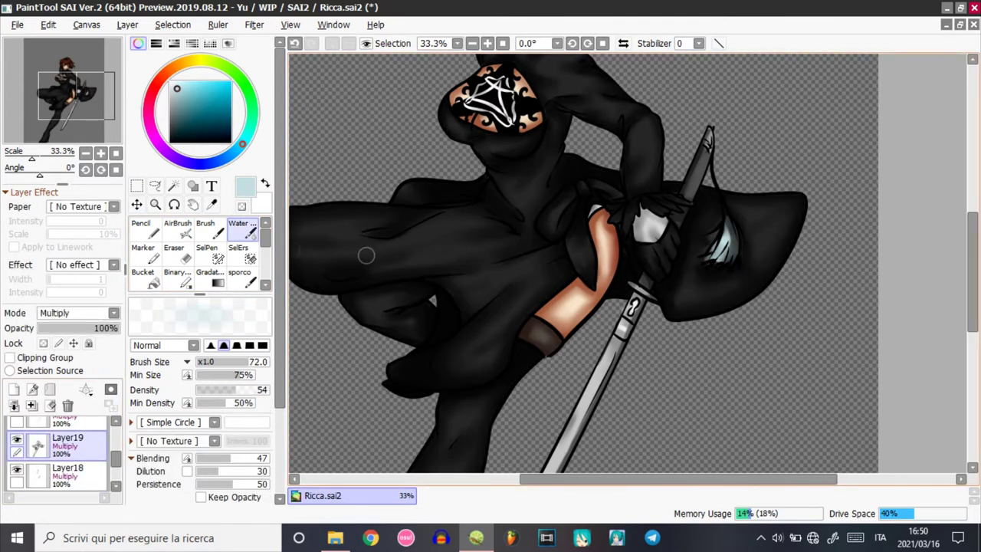
key("e")
key("c")
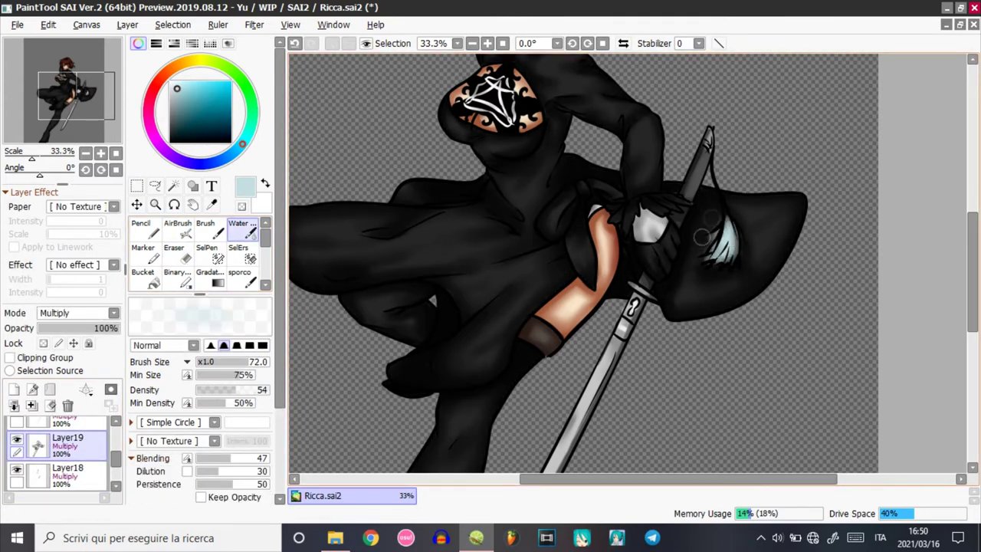
Paint fine light blue strands on the sword's cord and tassel on Layer21, using the Marker at size 14 with stabilizer S-2.
mouse_move(973, 238)
left_mouse_down()
mouse_move(973, 183)
mouse_move(973, 225)
left_mouse_up()
scroll(67, 438, "up", 3)
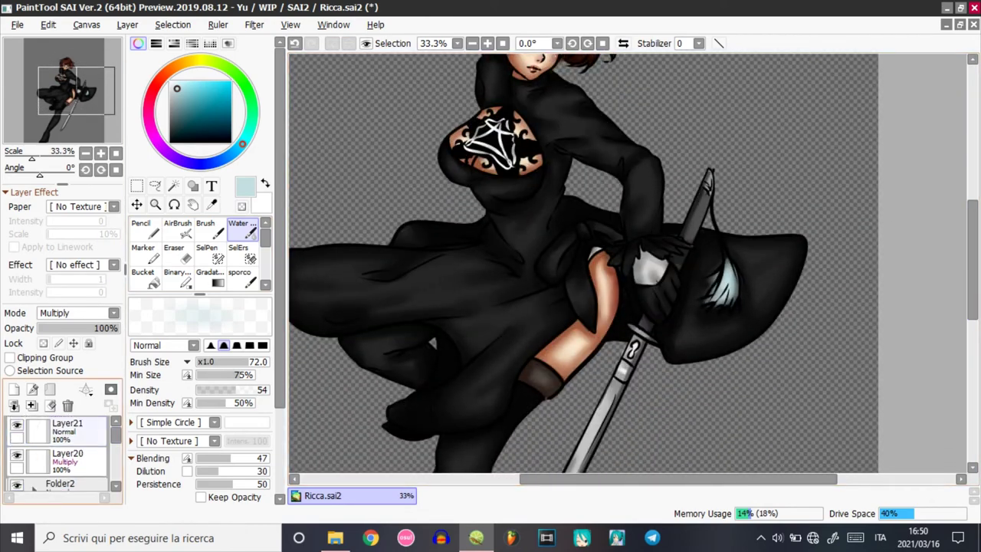
left_click(67, 431)
scroll(629, 263, "up", 1)
left_click(144, 253)
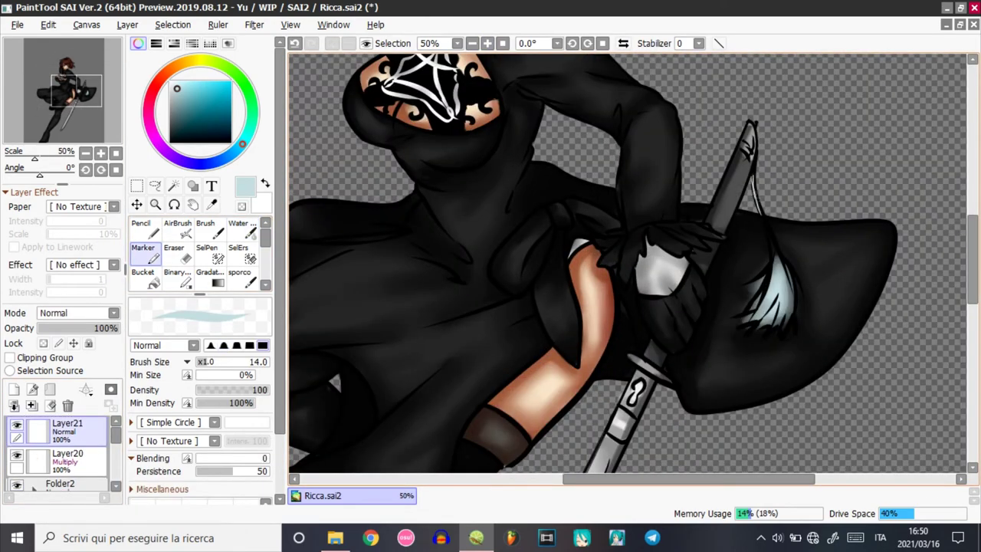
left_click(699, 43)
left_click(686, 295)
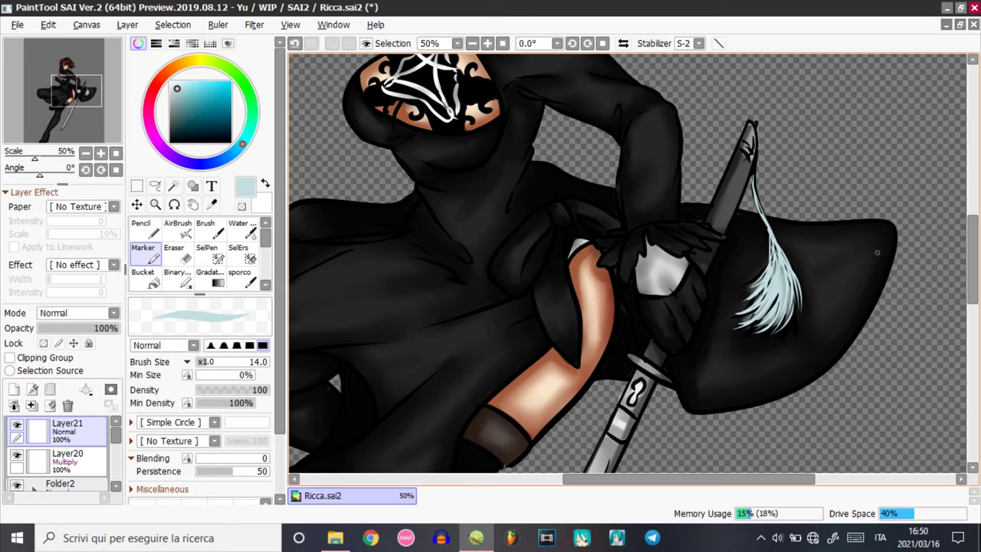
Draw feathery strands over the glove's cuff trim with the Marker in sampled dark grey and black.
left_click(856, 278, "alt")
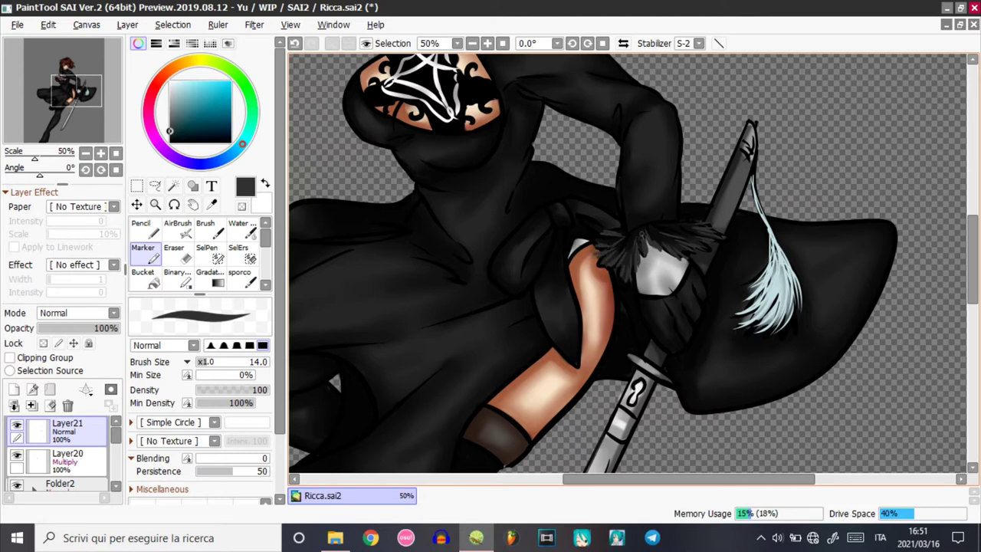
left_click(695, 226, "alt")
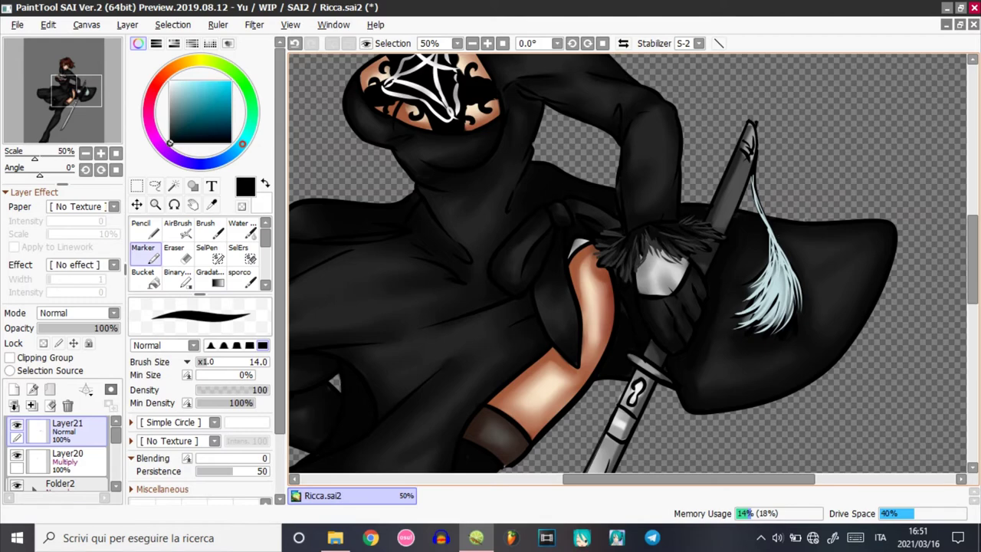
Draw loose reddish-brown strands over the hair on Layer21 with the Marker, using a colour sampled from the hair and stabilizer 6.
scroll(627, 263, "up", 3)
scroll(500, 158, "up", 3)
scroll(501, 158, "up", 2)
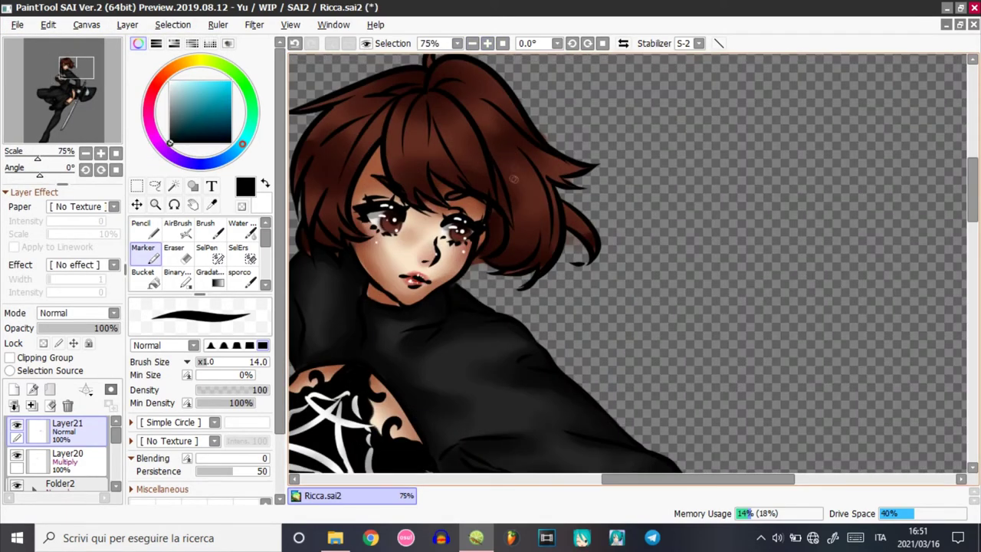
left_click(515, 166, "alt")
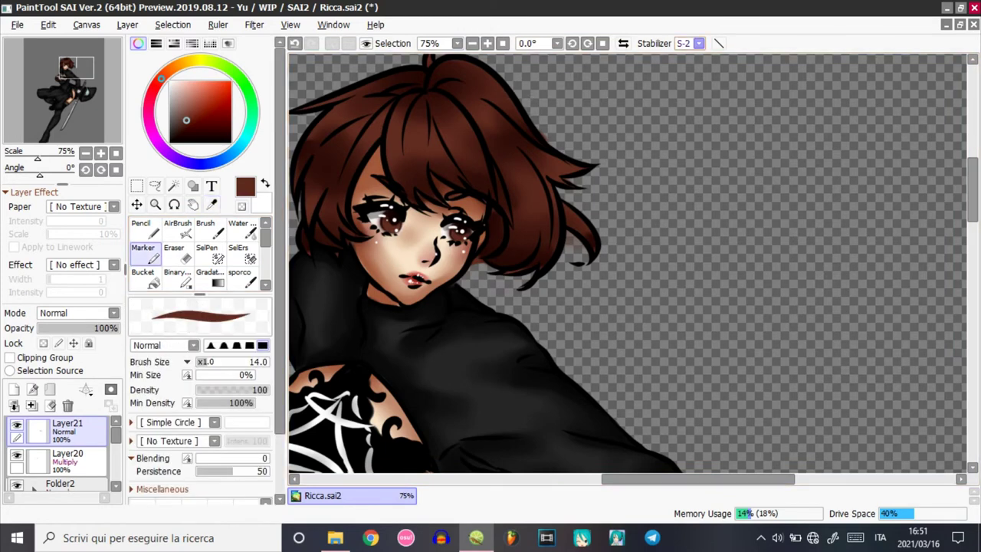
scroll(418, 180, "up", 2)
scroll(601, 350, "left", 2)
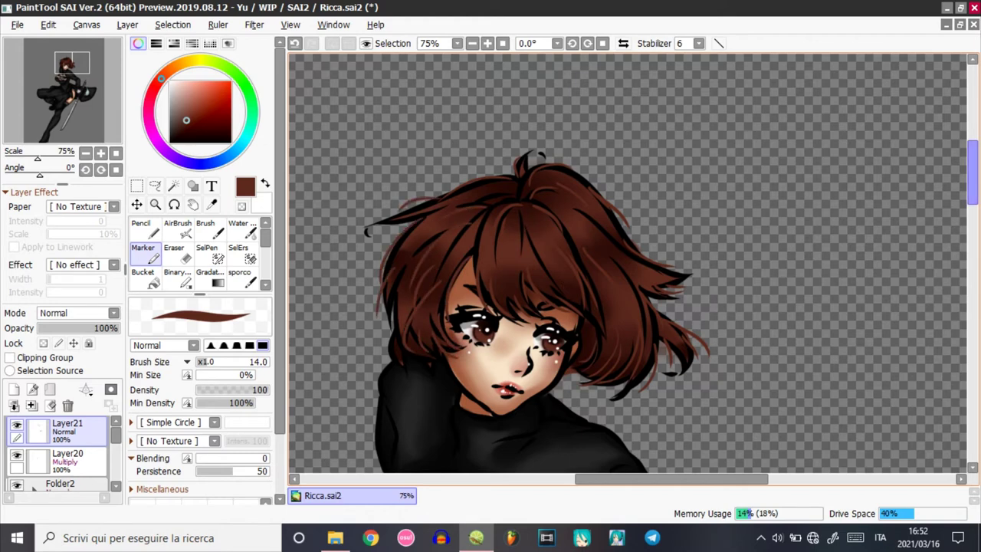
Add lighter, finer strands over the fringe and hair in a paler tint of the hair colour.
scroll(627, 263, "down", 1)
left_click(188, 99)
key("ctrl+z")
left_click_drag(507, 200, 517, 246)
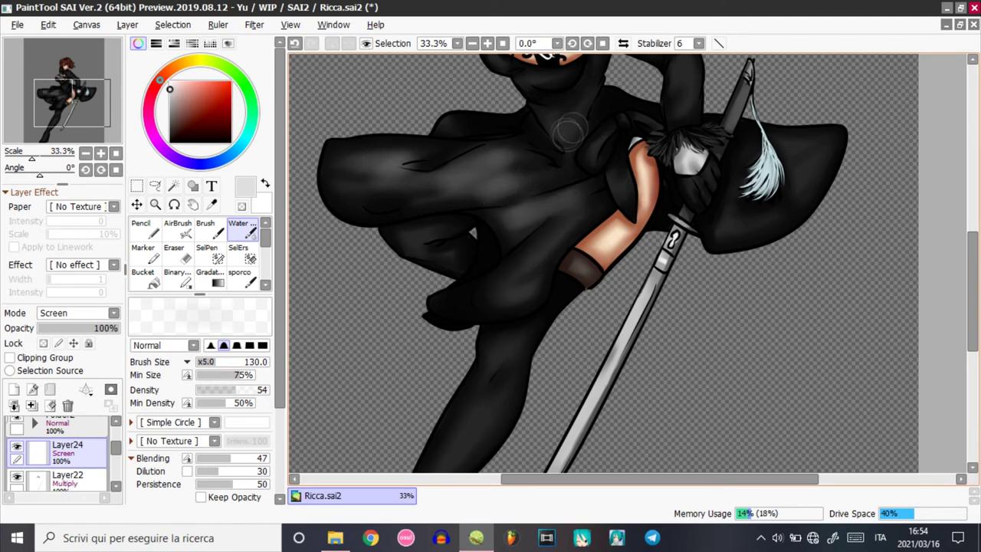
Brush soft light grey highlights over the dress and leg on the Screen-mode Layer24 with the Water brush at size 130.
scroll(606, 328, "up", 3)
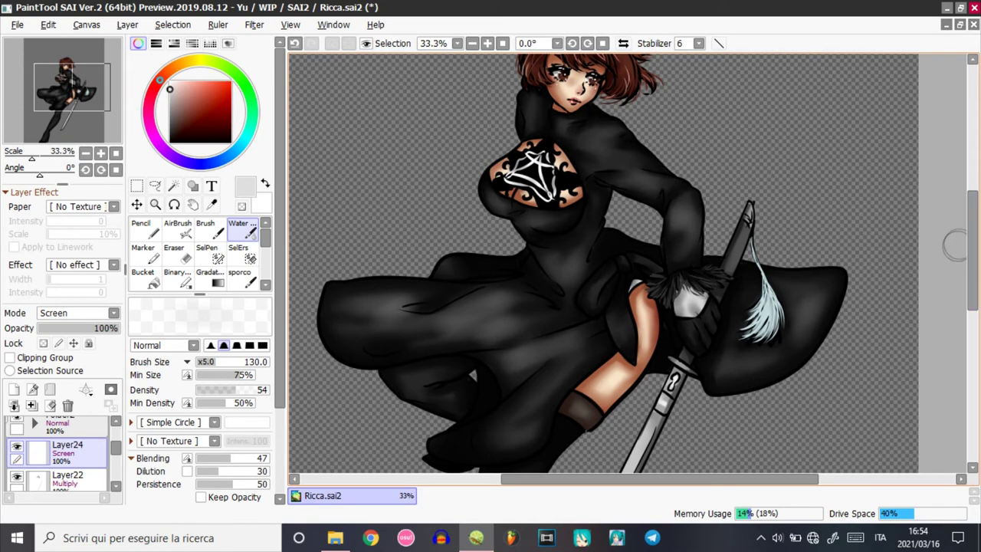
scroll(957, 244, "down", 5)
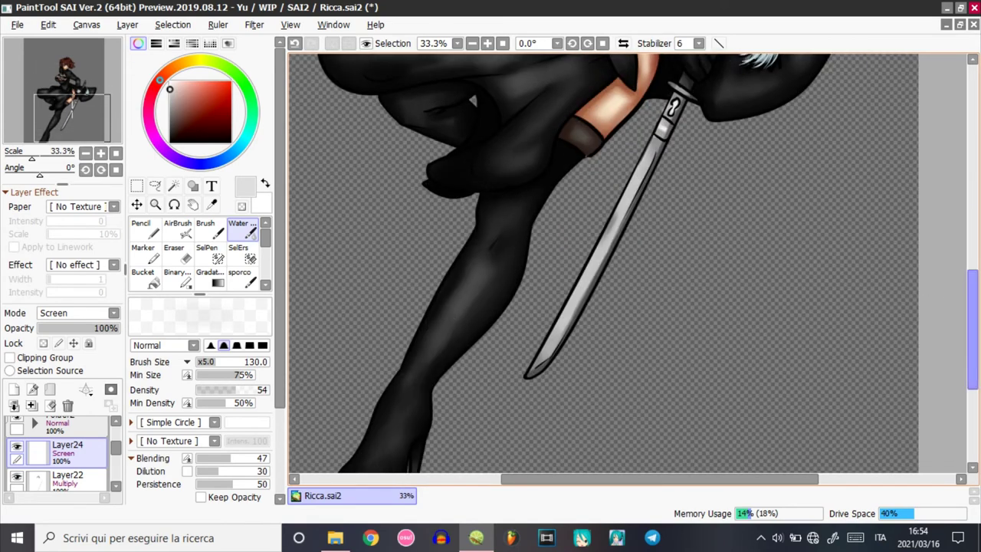
scroll(960, 289, "down", 5)
scroll(947, 290, "up", 8)
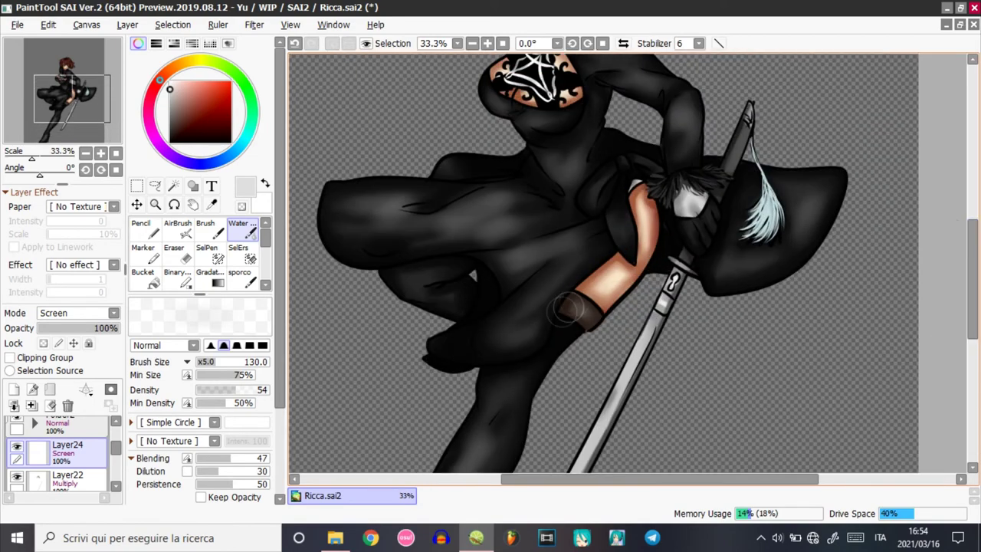
scroll(957, 246, "up", 2)
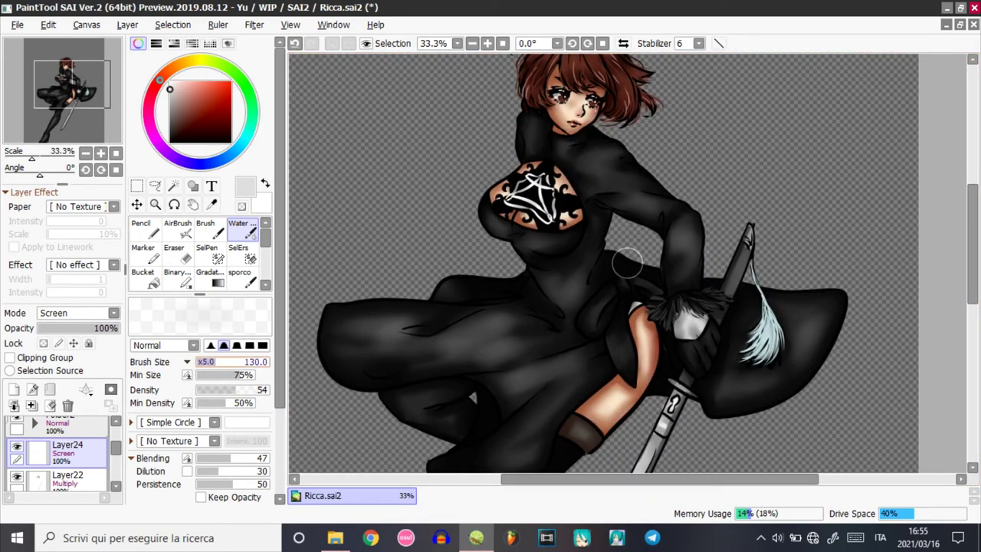
Add smaller light grey highlights to the glove and hair on Layer24 with the Water brush at size 60.
key("bracketright")
key("bracketright")
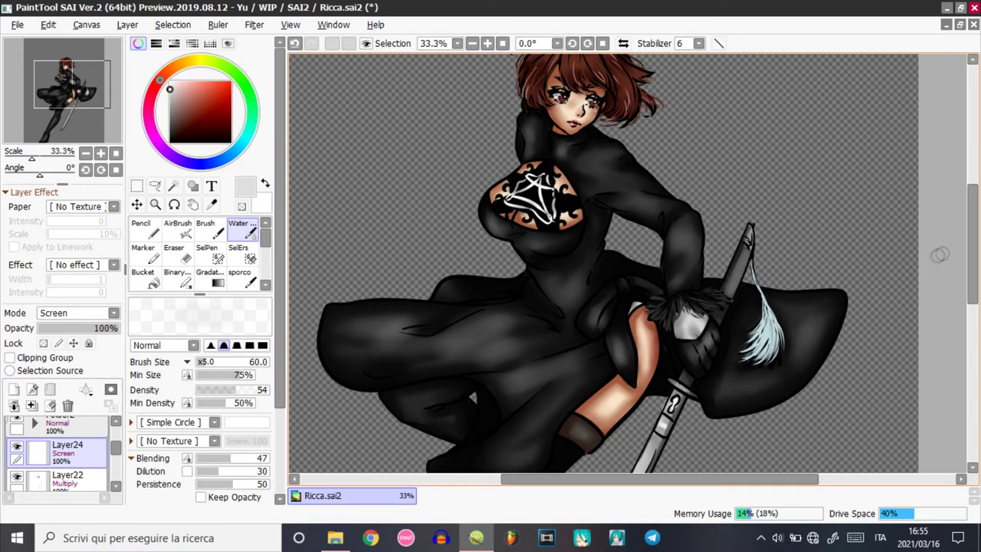
scroll(929, 262, "down", 4)
left_click_drag(973, 314, 972, 185)
left_click(487, 44)
left_click(488, 44)
left_click_drag(450, 157, 426, 181)
mouse_move(494, 178)
left_mouse_down()
mouse_move(496, 206)
mouse_move(543, 191)
left_mouse_up()
left_click_drag(560, 151, 589, 187)
left_click_drag(641, 257, 632, 259)
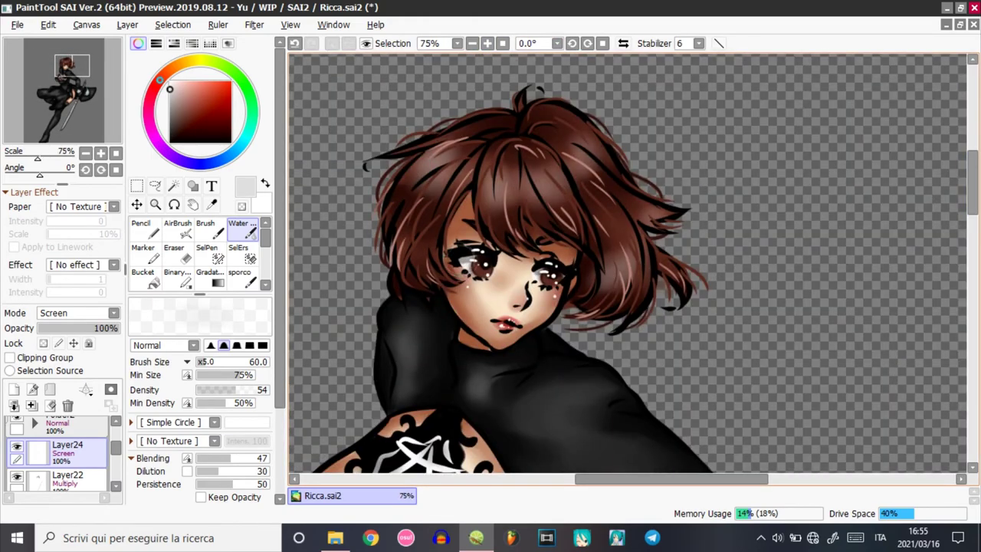
left_click_drag(440, 247, 416, 251)
Select the character's whole silhouette and get a new Layer25 above Layer21 ready for the Gradation tool.
scroll(476, 66, "down", 3)
scroll(476, 66, "down", 3)
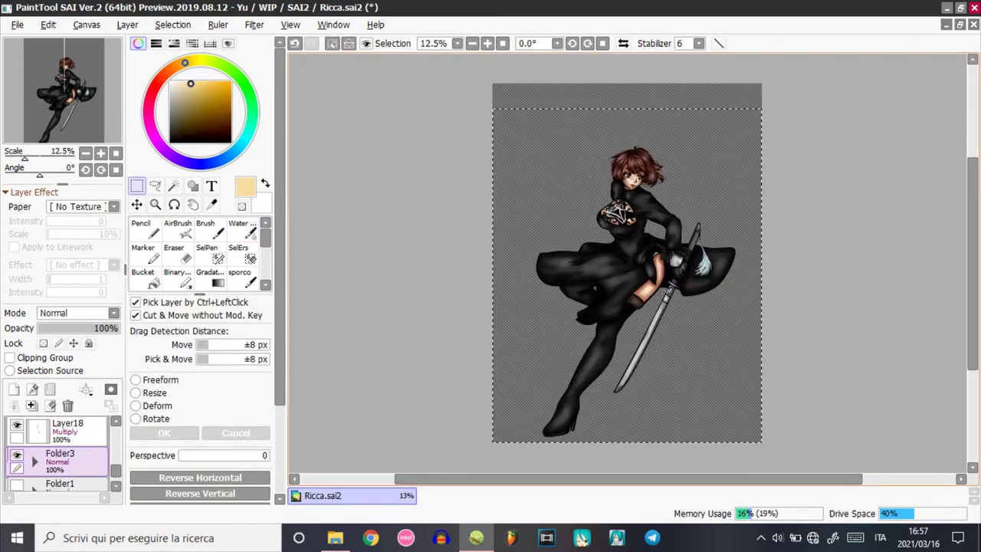
key("ctrl+t")
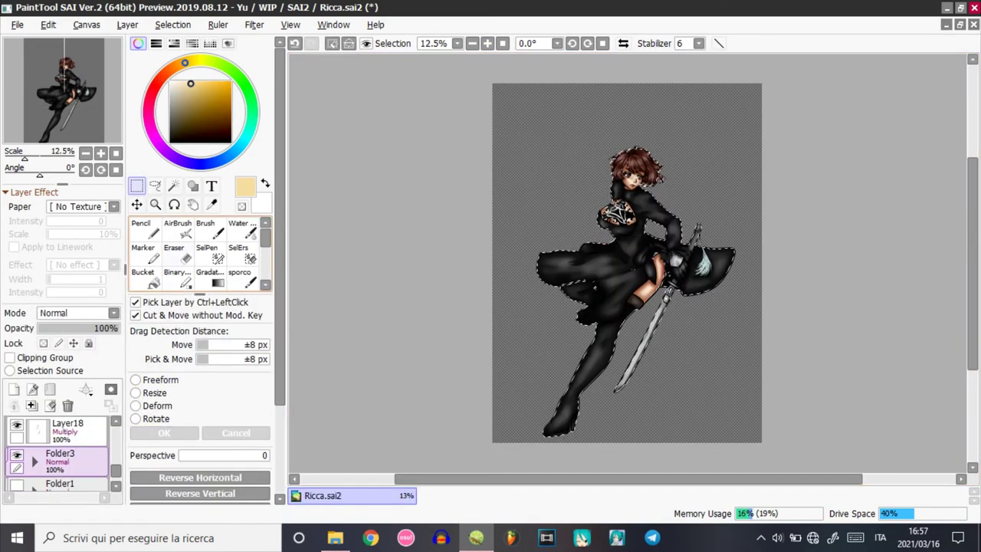
left_click(210, 278)
left_click_drag(116, 471, 116, 431)
left_click(72, 431)
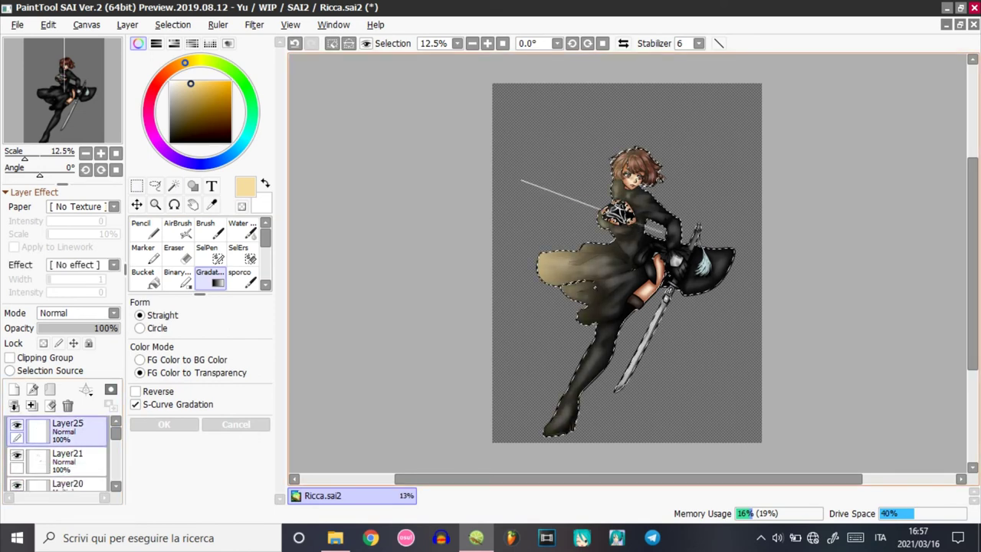
Apply a straight peach-orange gradient fading to transparency from the flared skirt towards the sword on Layer25.
left_click_drag(521, 180, 528, 203)
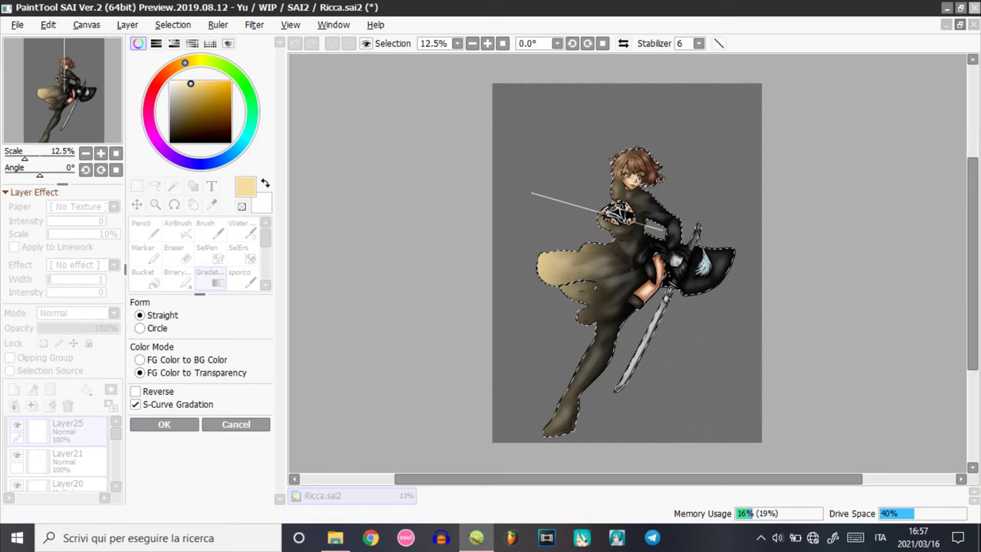
left_click_drag(184, 63, 166, 73)
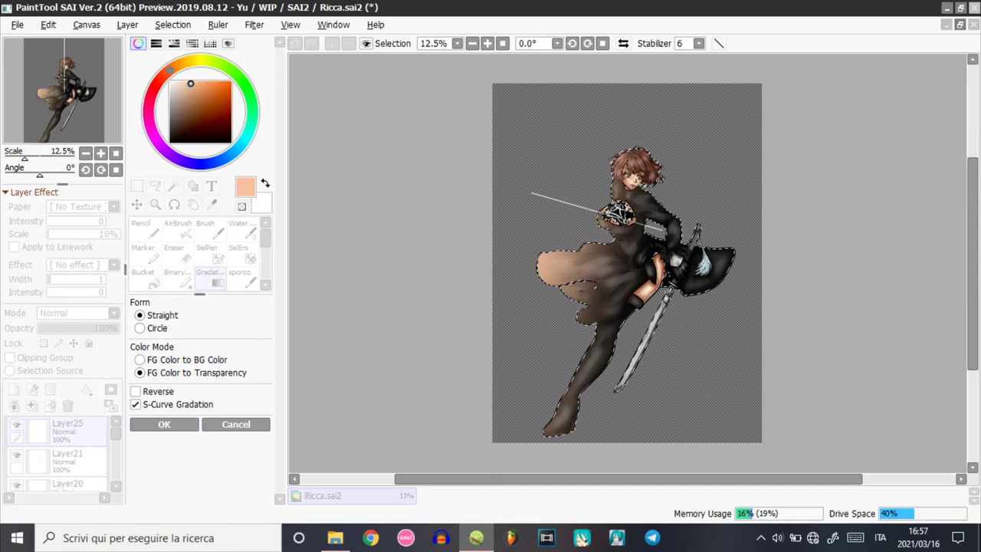
left_click(164, 423)
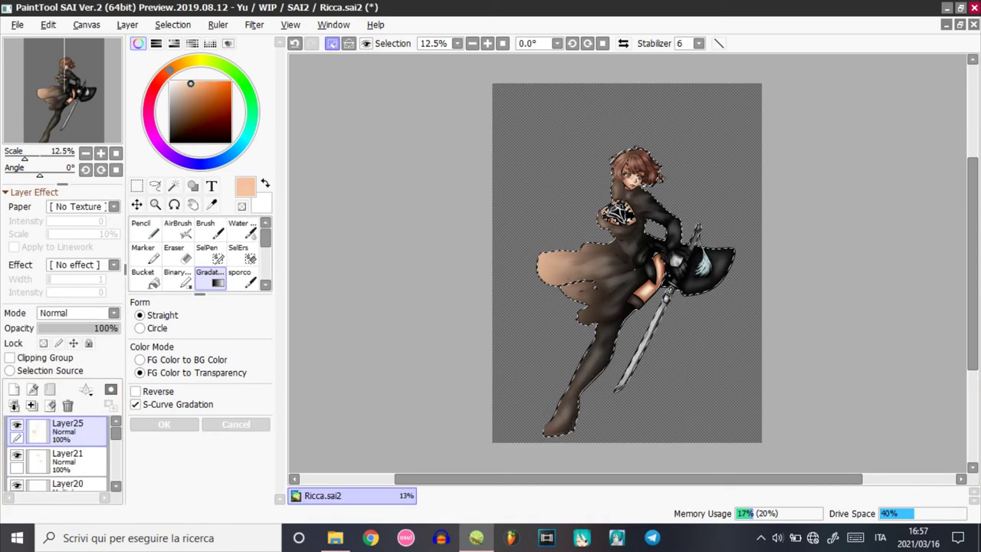
Try Shine as Layer25's blending mode and settle on Shade/Shine.
left_click(76, 312)
left_click(61, 482)
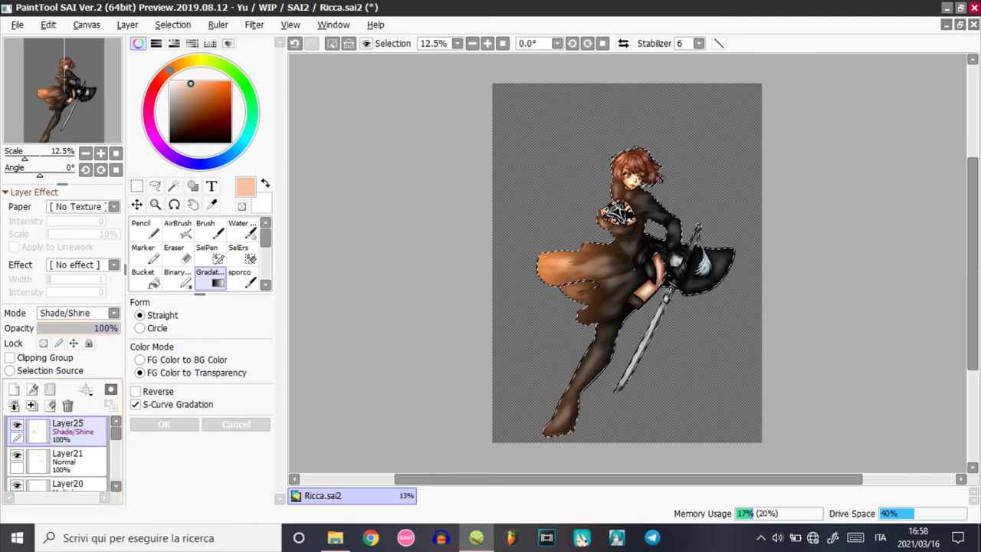
left_click(77, 313)
left_click(50, 406)
left_click(76, 313)
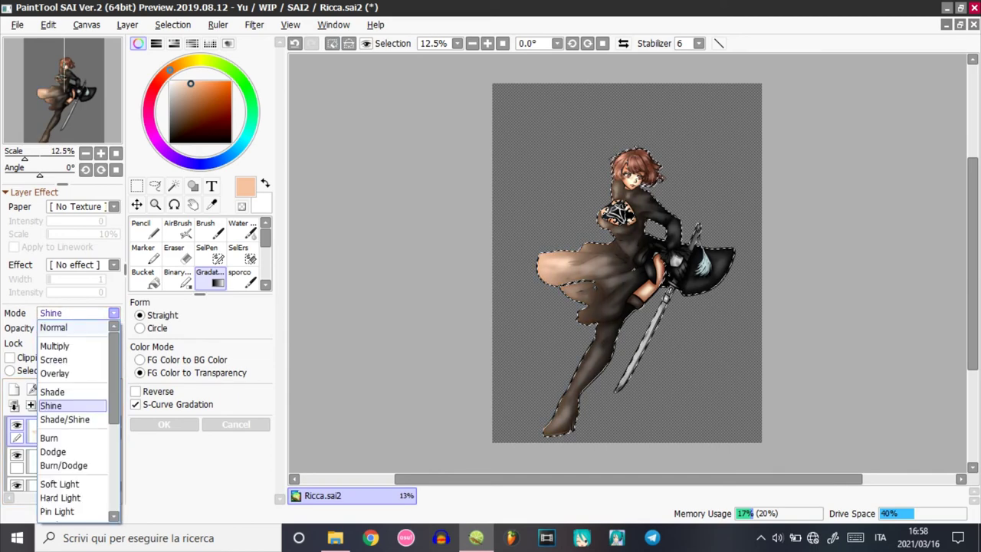
left_click(64, 419)
left_click(332, 44)
left_click(488, 44)
left_click(487, 43)
left_click(487, 44)
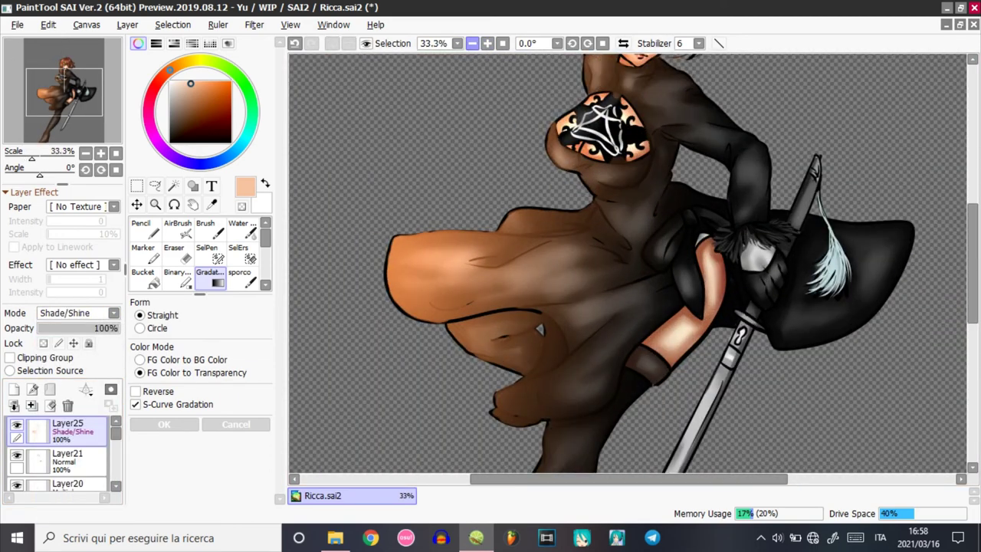
key("ctrl+z")
Select the line work contained in Folder2 across the whole figure.
scroll(62, 460, "down", 1)
left_click(61, 482)
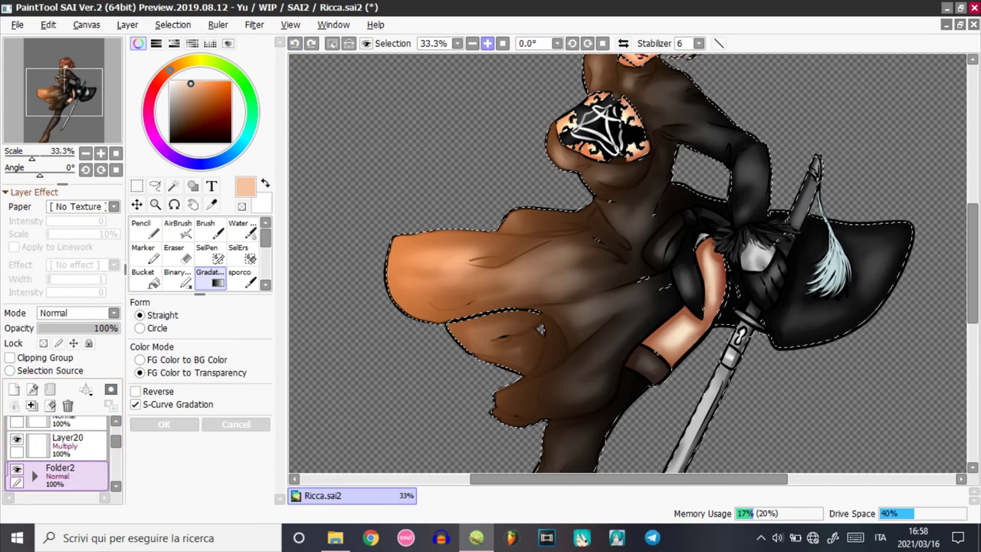
left_click(502, 44)
left_click(137, 187)
left_click_drag(629, 291, 628, 247)
left_click(159, 380)
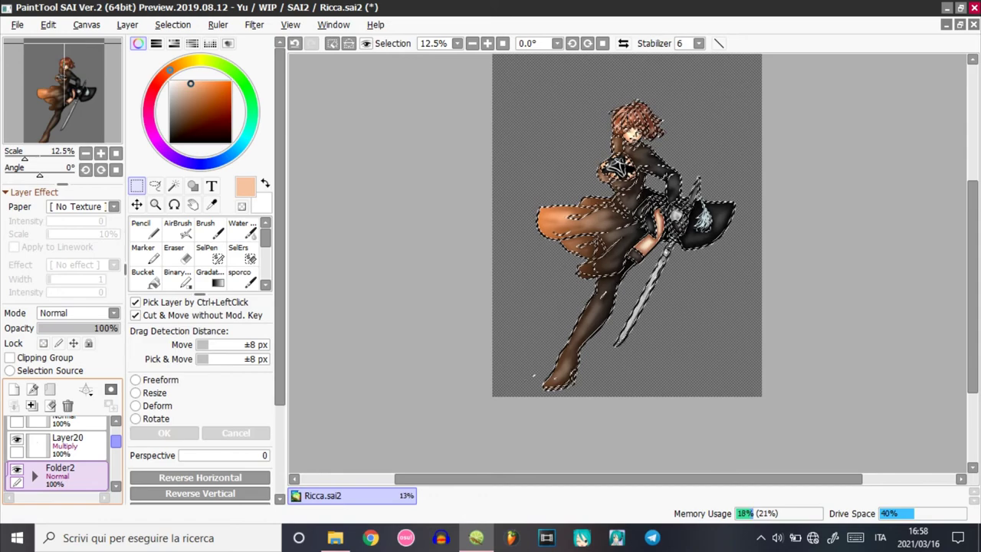
Apply a gradient inside the line-work selection on Layer25, running from beyond the skirt across the torso.
left_click(67, 432)
scroll(628, 263, "up", 1)
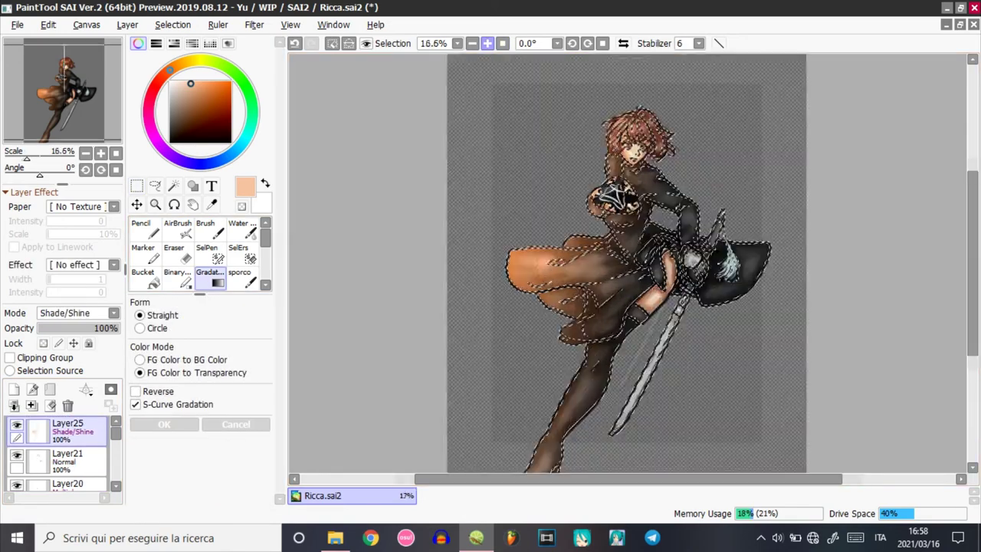
left_click_drag(506, 207, 607, 230)
left_click_drag(687, 220, 690, 220)
key("Return")
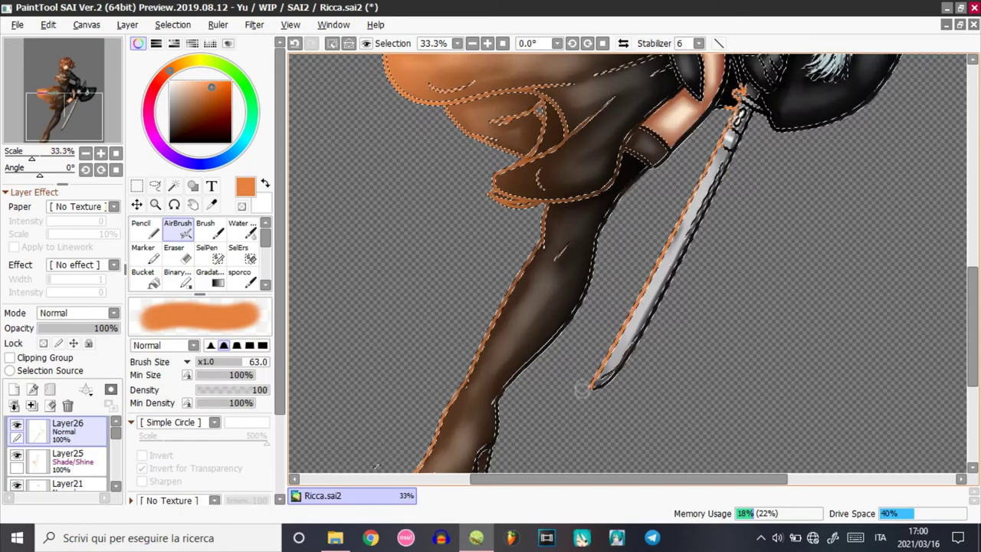
Colour the lines of the bow, chest, glove trim and tassel orange on Layer26 with the AirBrush at size 63.
scroll(629, 306, "up", 3)
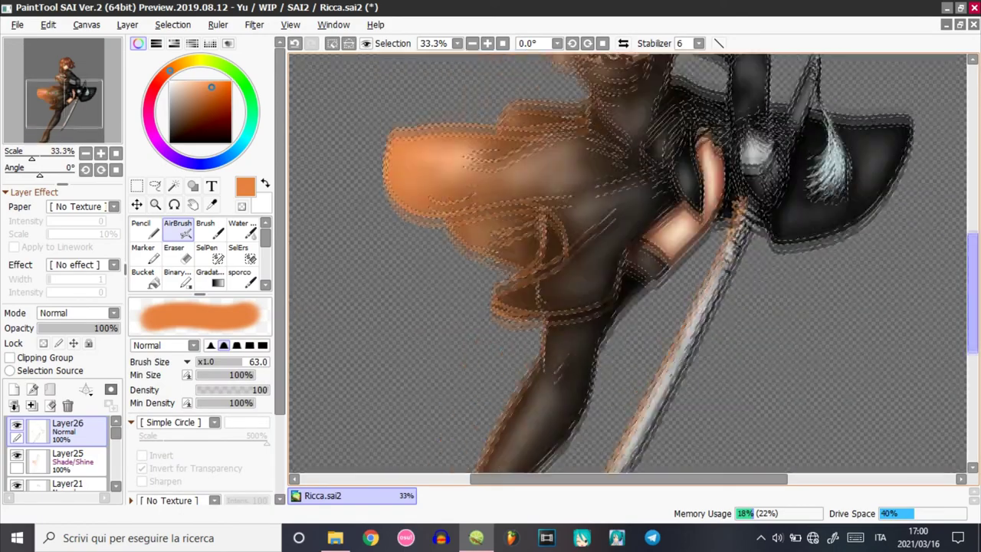
left_click_drag(682, 230, 699, 257)
left_click_drag(676, 154, 663, 213)
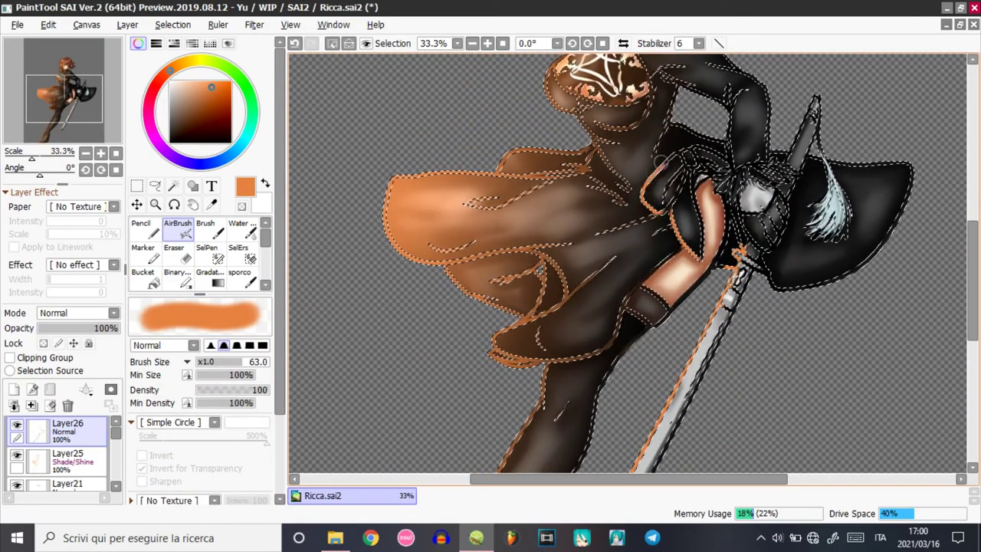
left_click_drag(583, 117, 581, 148)
mouse_move(719, 173)
left_mouse_down()
mouse_move(724, 198)
mouse_move(768, 261)
left_mouse_up()
mouse_move(826, 200)
left_mouse_down()
mouse_move(813, 230)
mouse_move(838, 239)
left_mouse_up()
Clear the selection and soften the orange line colour on the skirt, leg and shoe with the Water brush at size 60.
key("c")
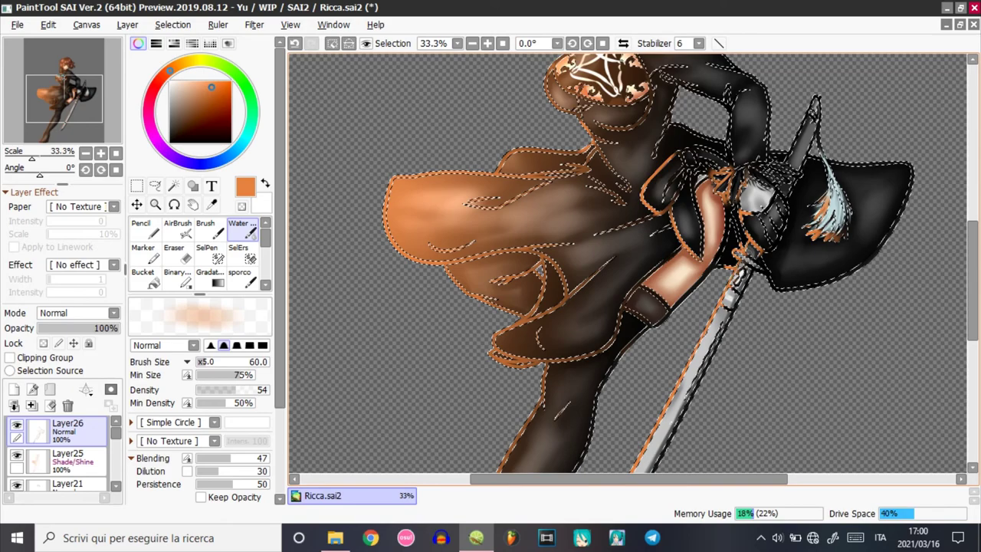
key("ctrl+d")
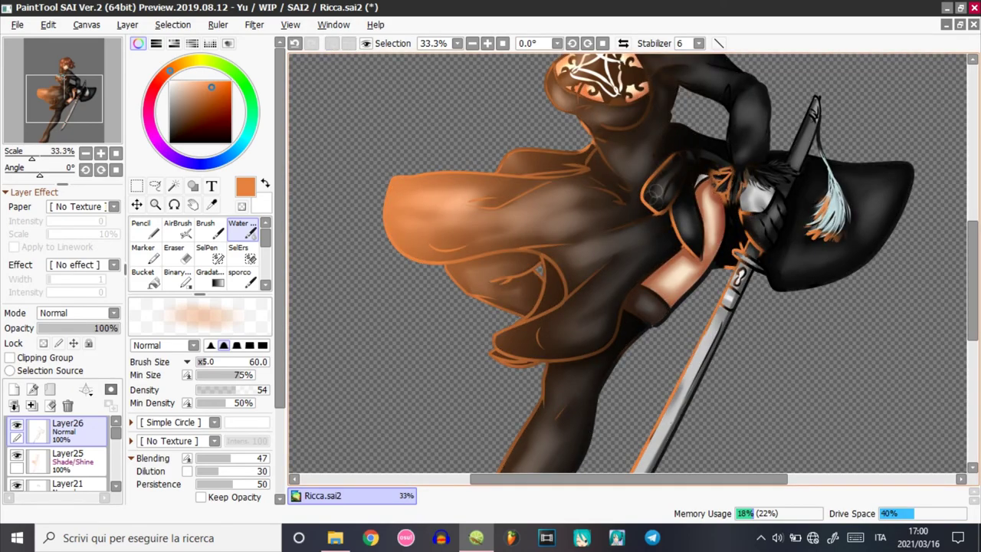
mouse_move(972, 272)
left_mouse_down()
mouse_move(972, 243)
mouse_move(972, 341)
mouse_move(973, 334)
left_mouse_up()
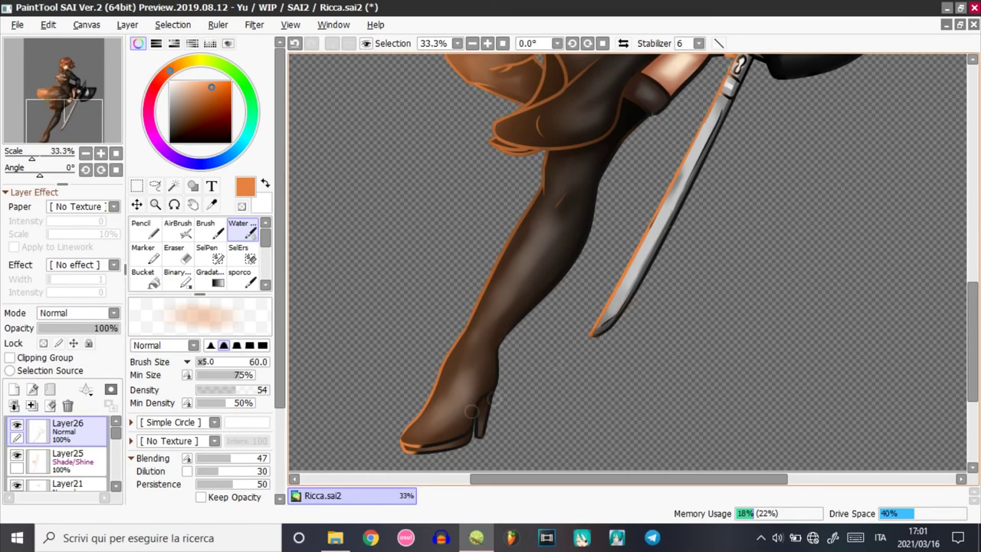
scroll(627, 263, "up", 5)
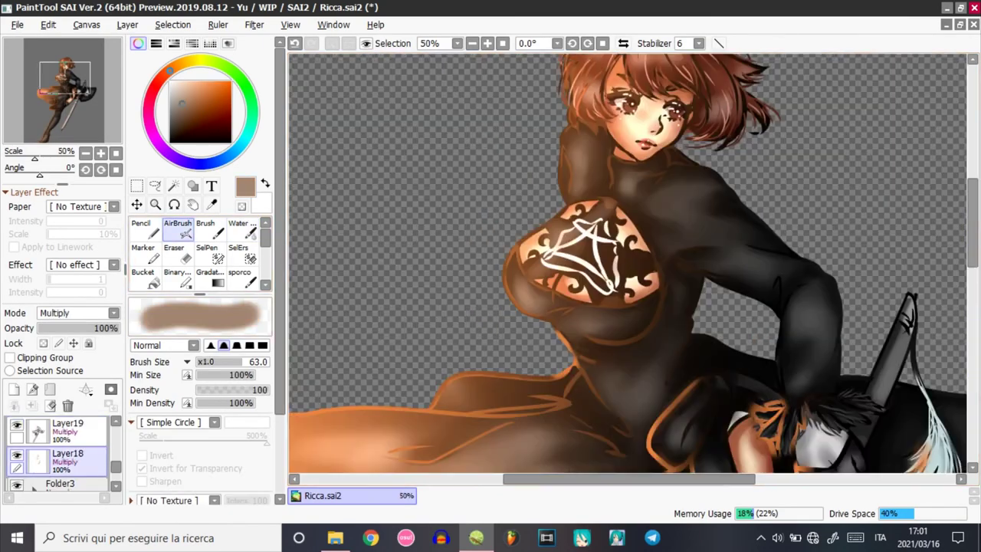
Make Layer25 active with the AirBrush in brown and undo the last change.
scroll(627, 263, "up", 3)
left_click(194, 110)
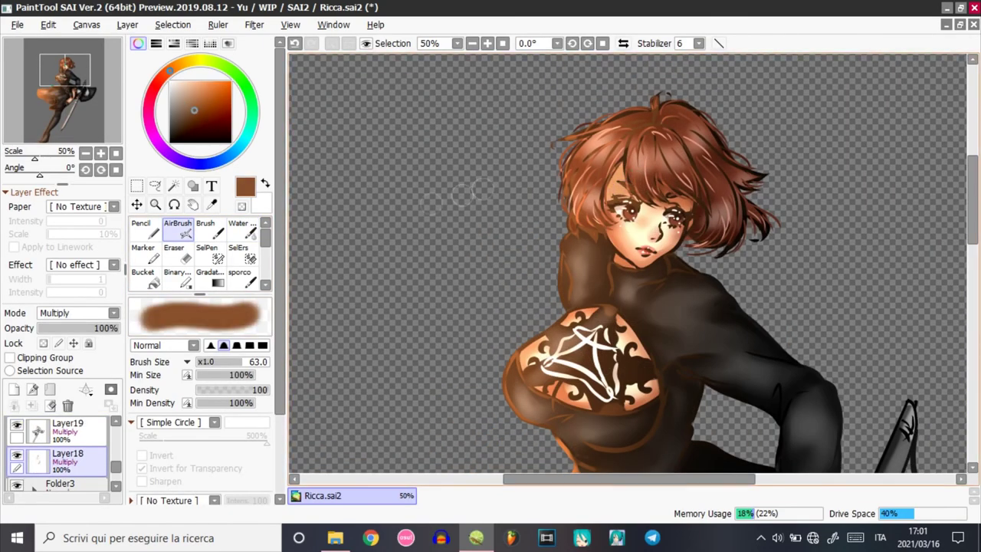
scroll(88, 433, "up", 6)
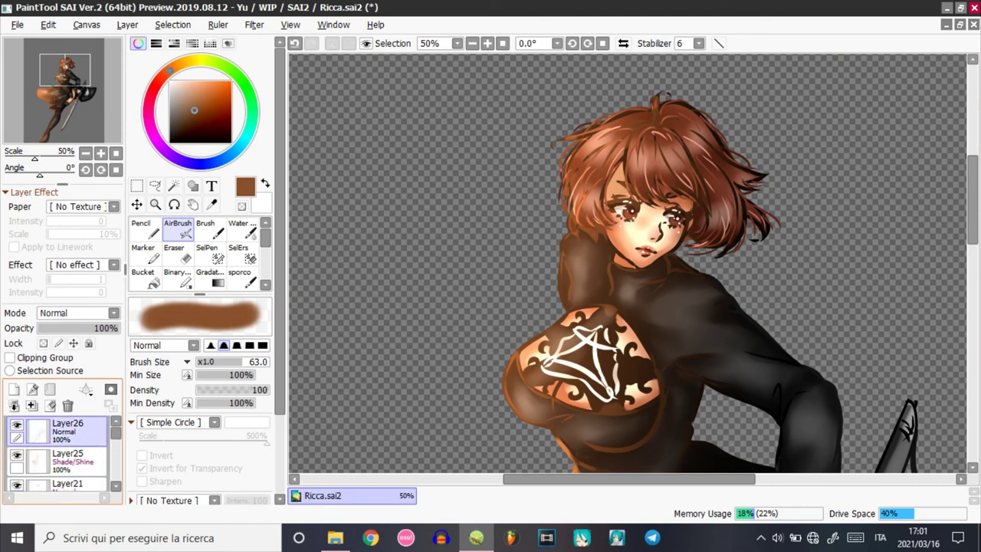
left_click(67, 459)
key("ctrl+z")
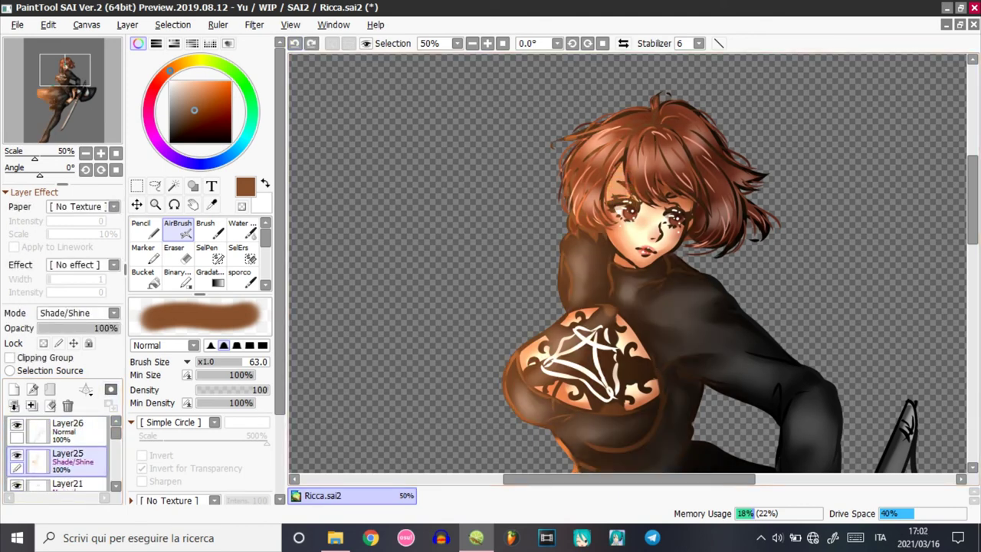
Try a brown AirBrush shadow on the forehead beneath the fringe on Layer25, blended with the Water brush.
left_click(184, 105)
left_click_drag(621, 181, 611, 198)
left_click_drag(184, 108, 185, 115)
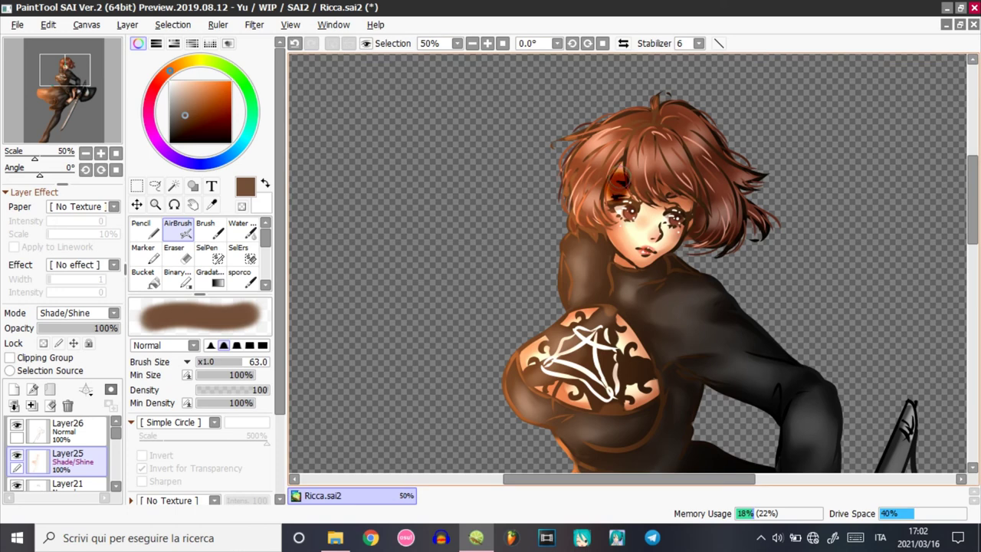
key("c")
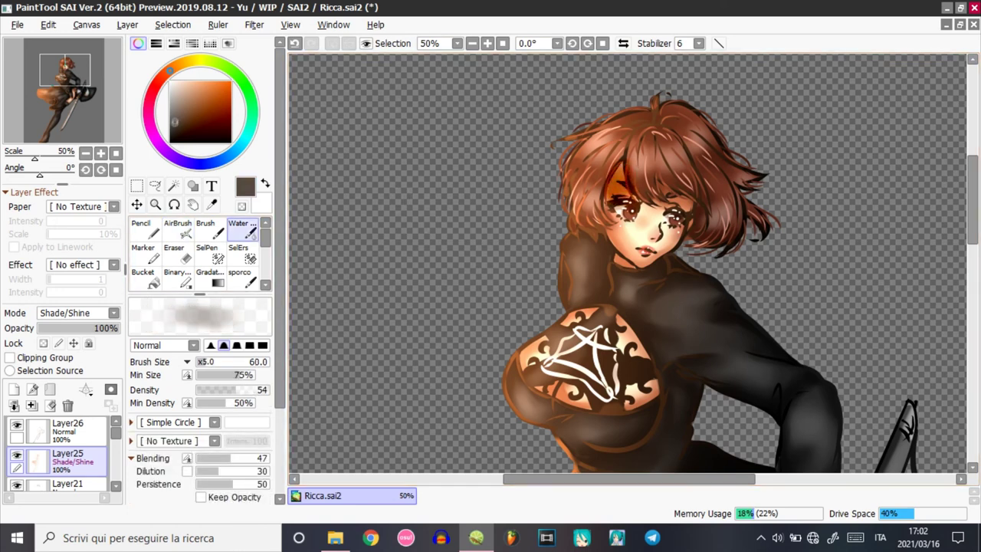
left_click(175, 121)
key("ctrl+z")
key("ctrl+z")
Airbrush a dark greyish-brown shadow on the forehead and blend it with the Water brush on Layer25.
key("b")
left_click_drag(623, 173, 613, 200)
key("c")
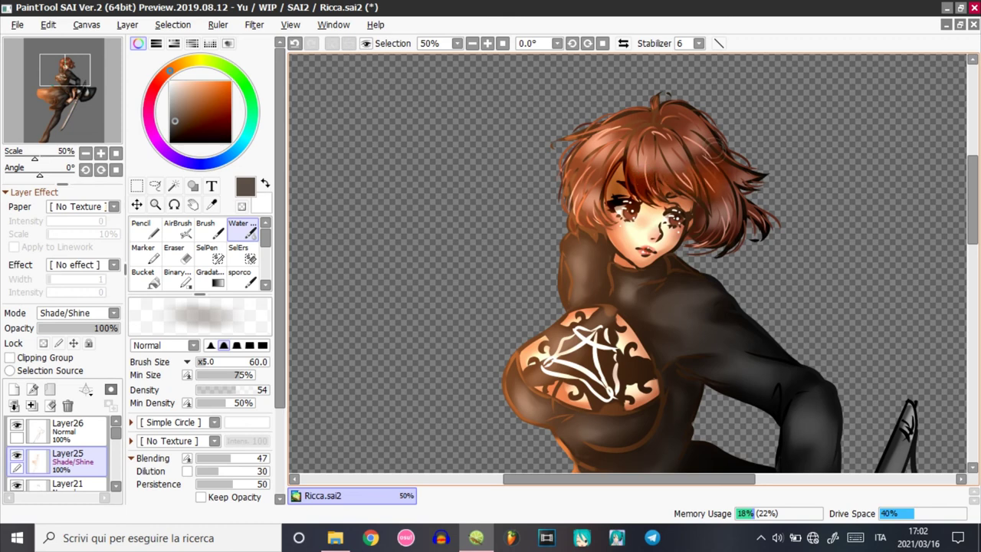
Darken the hair's shadow side and crown on Layer25 with the dark greyish-brown AirBrush and blend with the Water brush.
key("v")
key("c")
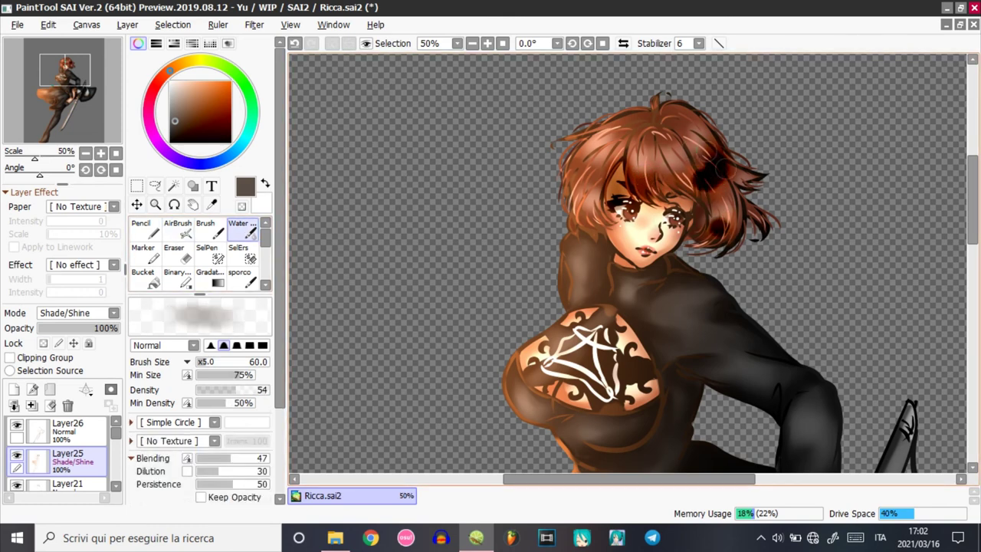
key("v")
left_click(661, 119)
key("c")
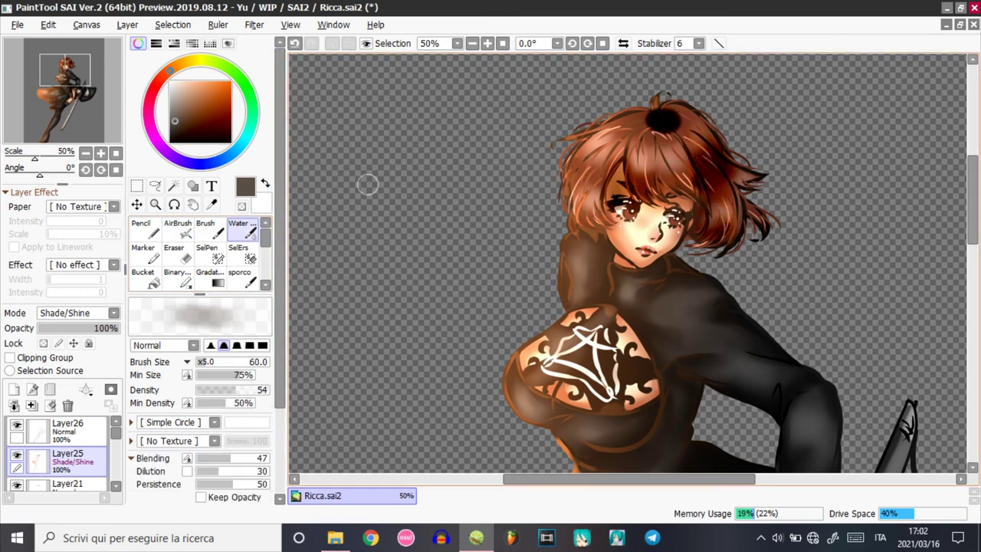
Add dark shadows to the hair beside the cheek and to the fringe, and blend them with the Water brush.
key("v")
left_click(698, 227)
key("c")
key("v")
left_click(661, 184)
key("c")
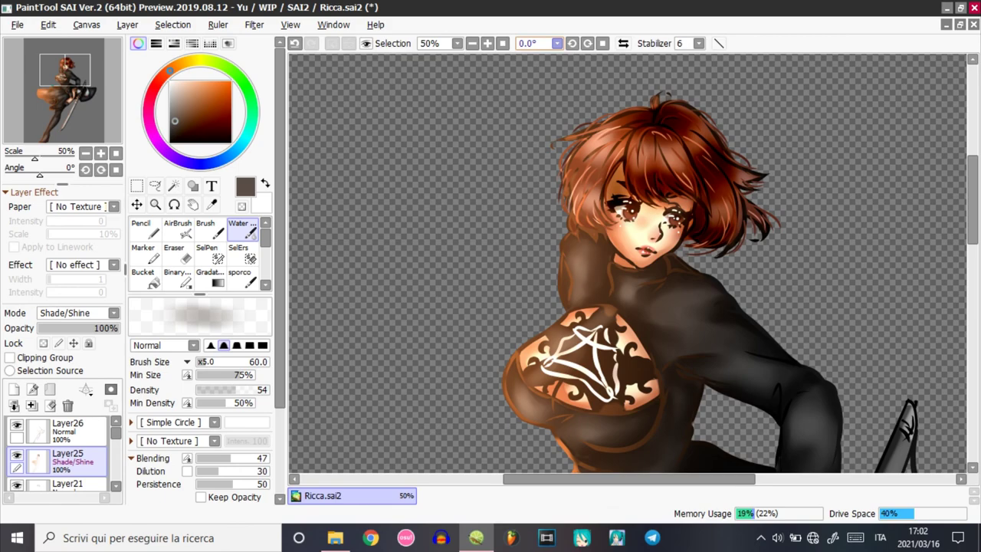
Compare the head with Layer25 hidden and shown.
scroll(628, 263, "down", 2)
mouse_move(972, 207)
left_mouse_down()
mouse_move(973, 256)
mouse_move(973, 191)
left_mouse_up()
scroll(627, 263, "up", 1)
scroll(808, 120, "up", 2)
left_click(17, 456)
left_click(17, 455)
Try a dark AirBrush shadow over the fringe and eye area on Layer26.
left_click(83, 433)
key("v")
left_click_drag(716, 197, 689, 196)
key("ctrl+z")
Shade the eyes and the face's shadow side on the Multiply-mode Layer20 with the dark greyish-brown AirBrush, blending with the Water brush.
left_click(69, 484)
scroll(69, 471, "down", 1)
left_click(69, 465)
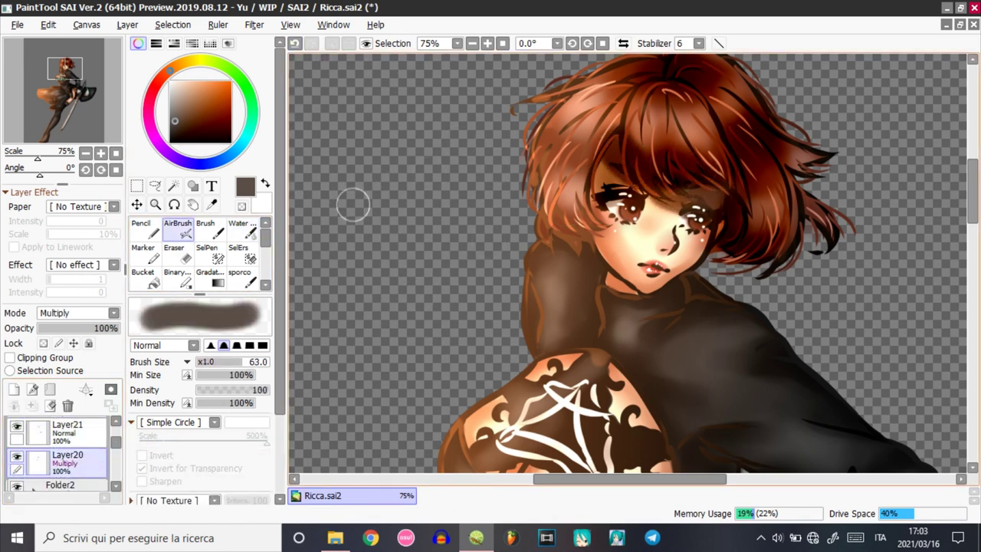
left_click(242, 230)
left_click(178, 230)
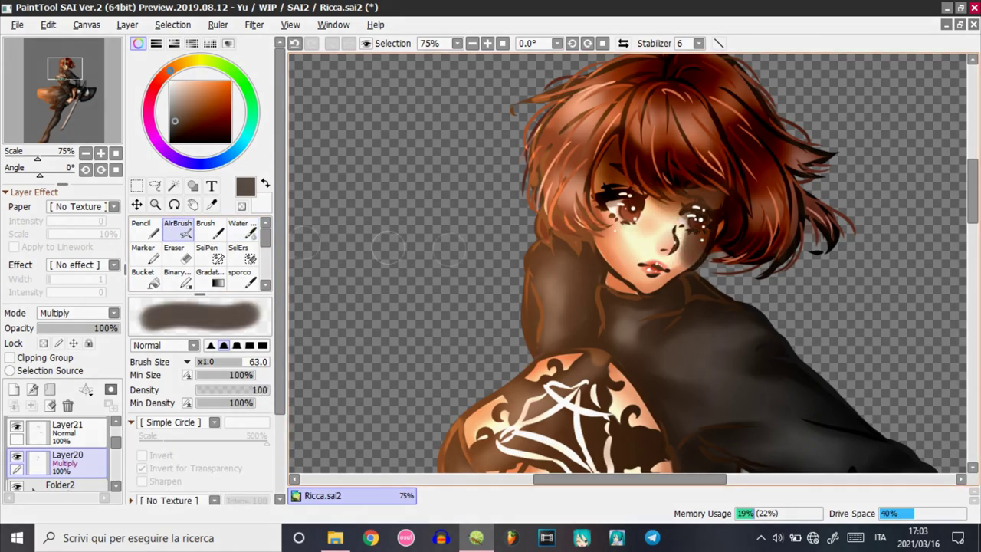